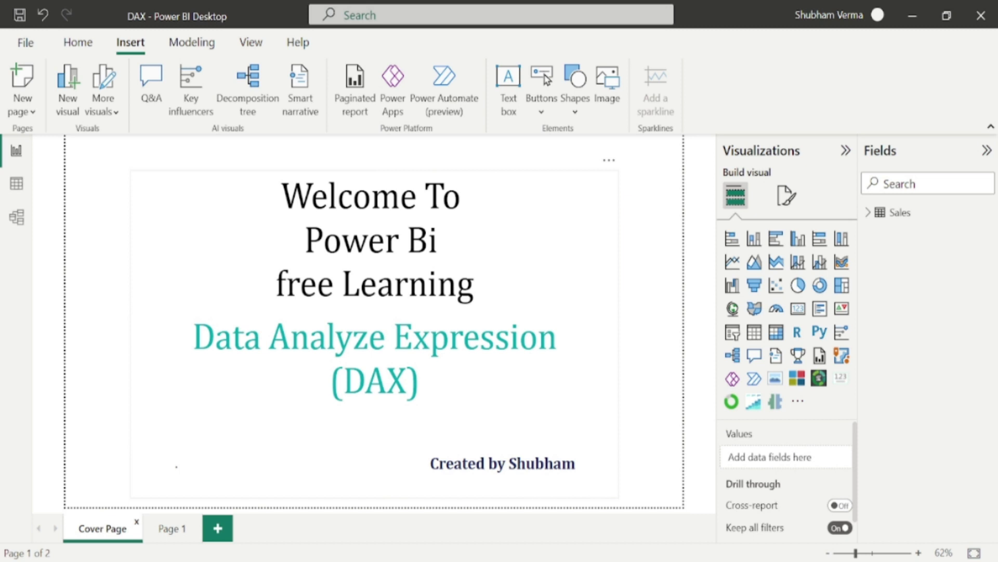
- Check Page 1's topic slide, then page YouTube uploads back to tutorials 45–41
click(162, 533)
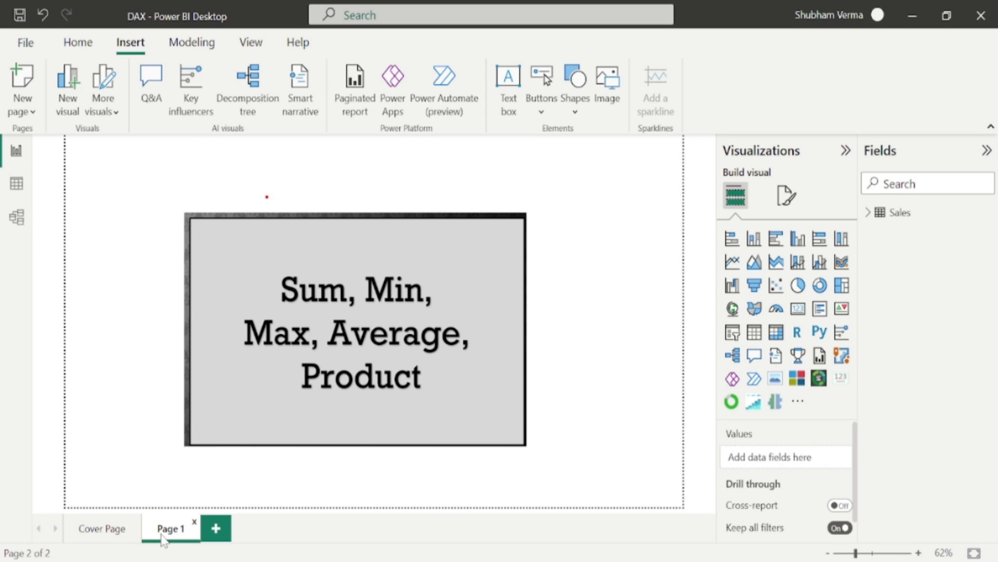
click(115, 528)
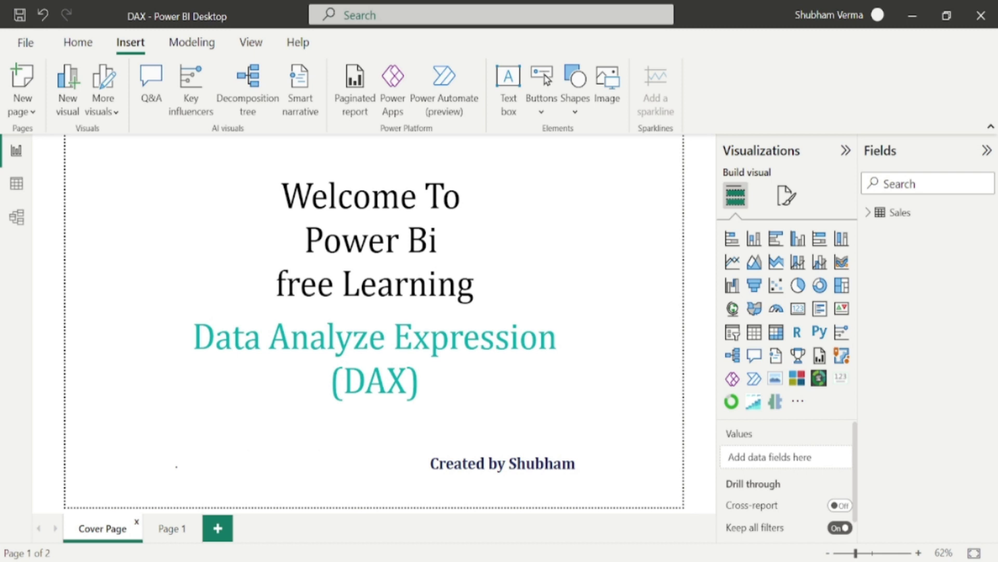
key(alt+Tab)
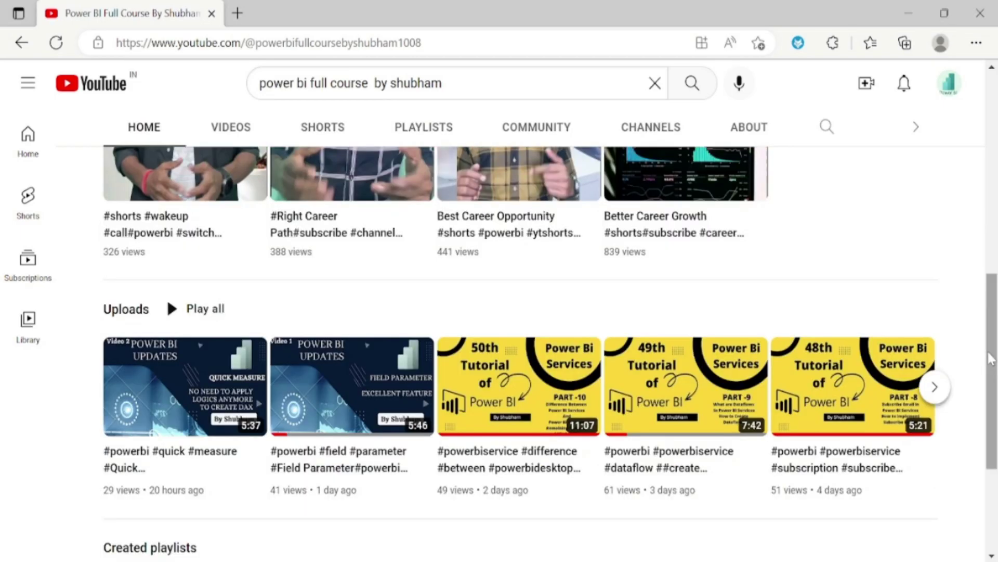
click(934, 387)
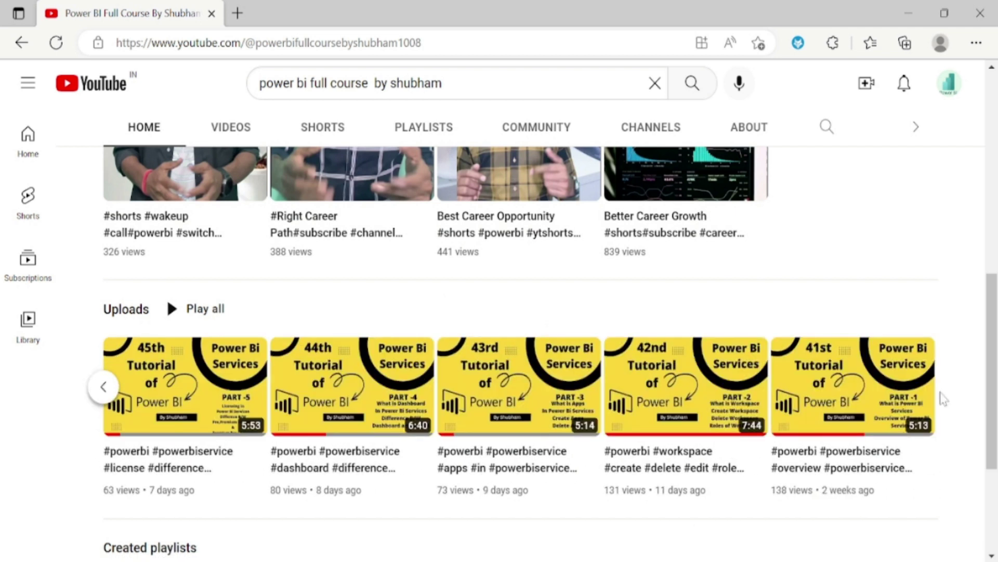
scroll(944, 399, down, 1)
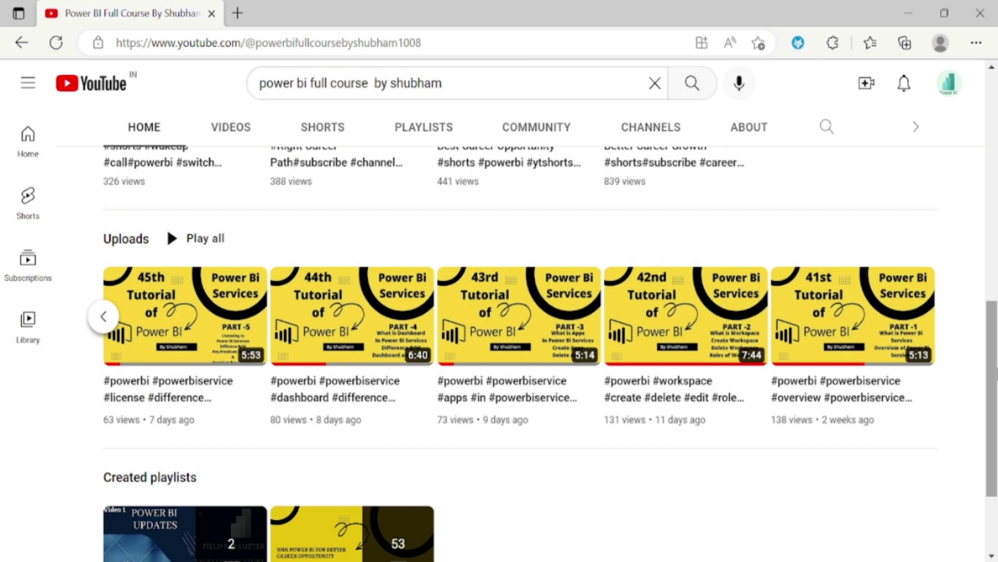
drag(443, 85, 231, 89)
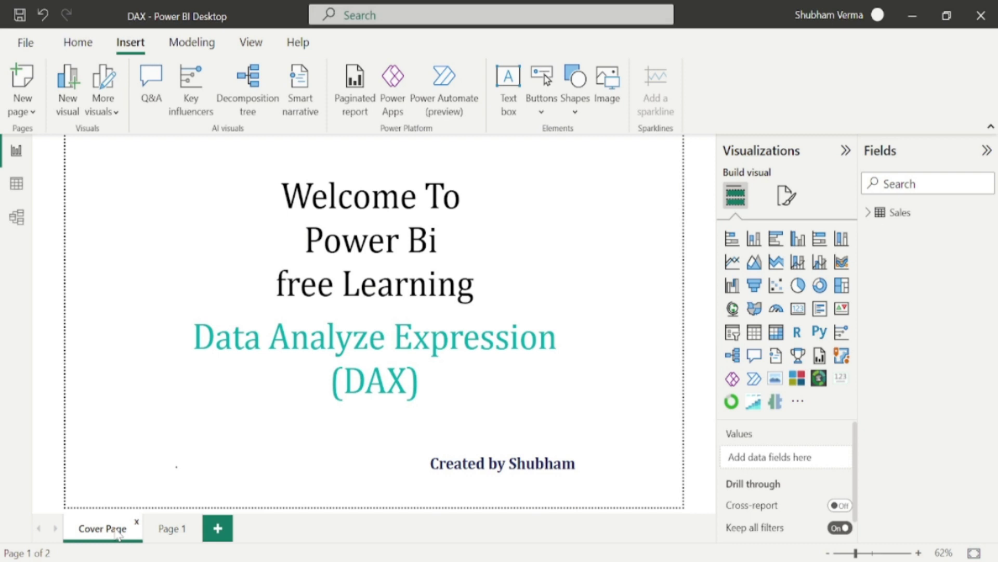
- Add a blank Page 2 after Page 1, glance at the Sales data, then return to its canvas
click(171, 529)
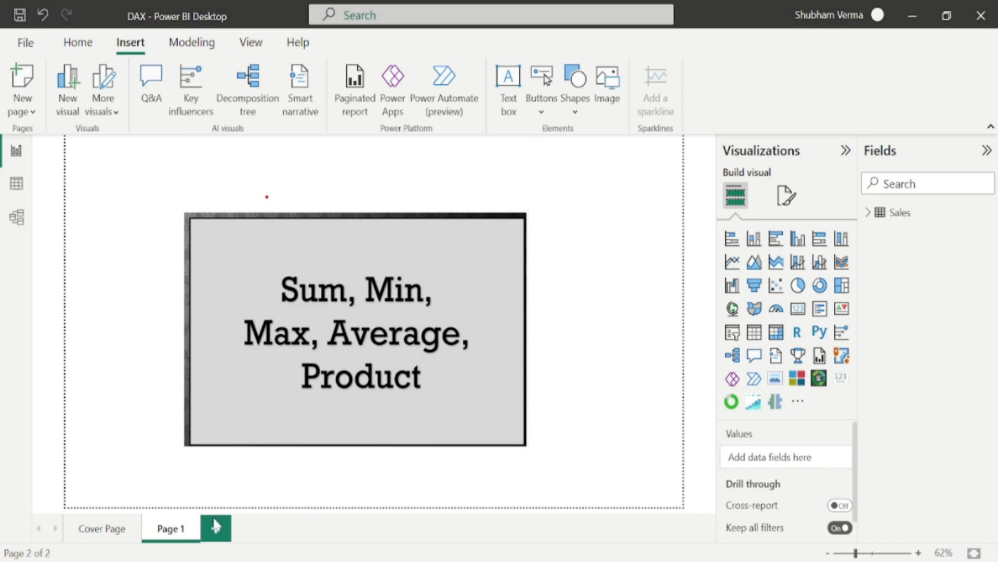
click(217, 529)
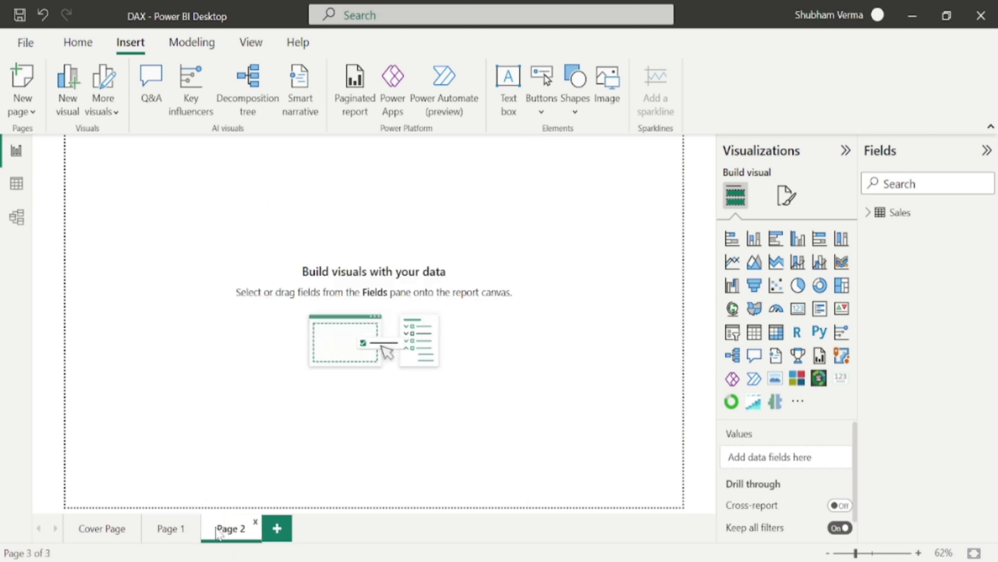
click(18, 193)
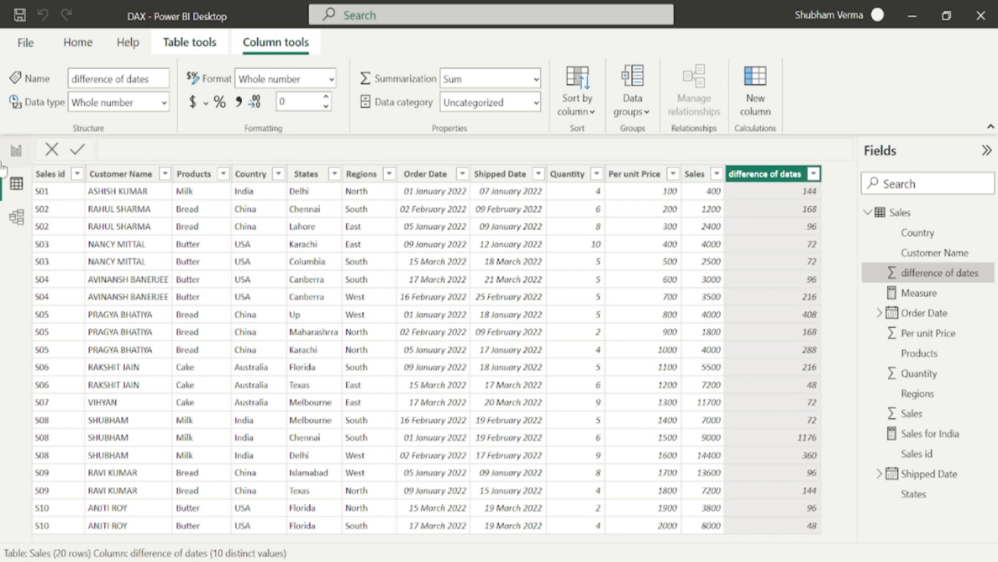
click(17, 152)
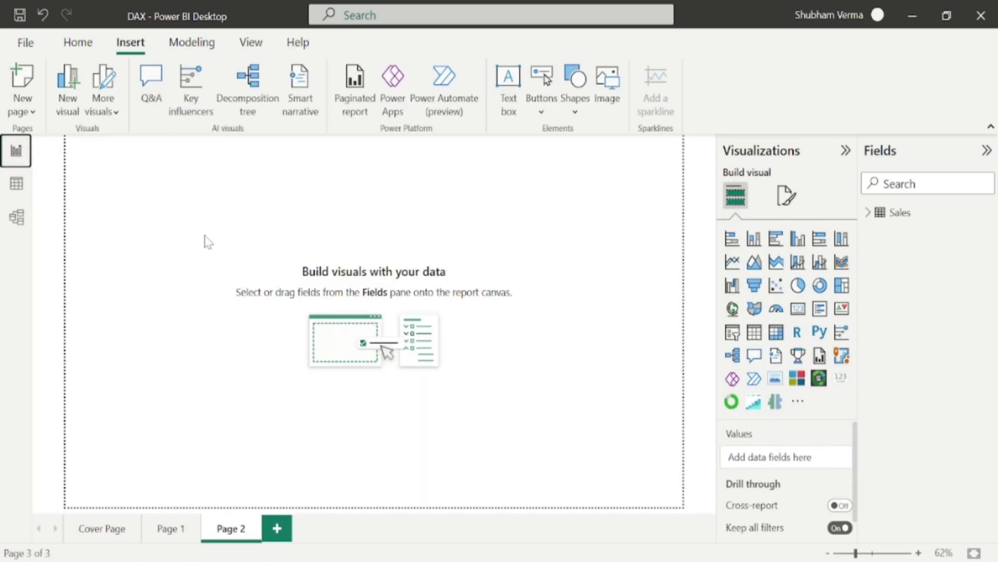
- Add the Sales-table measure Sum of Total Sales = SUM(Sales[Sales])
click(988, 213)
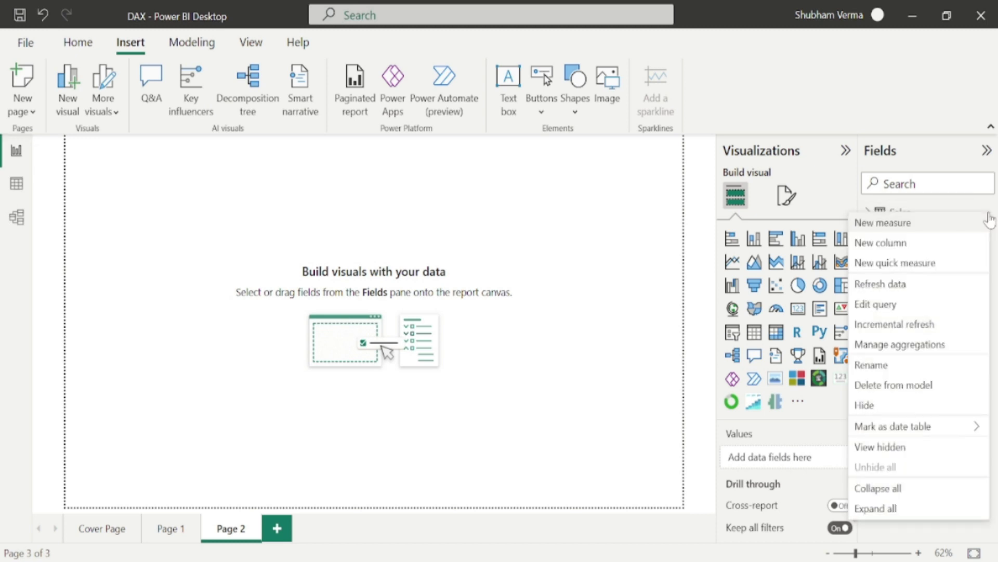
click(921, 223)
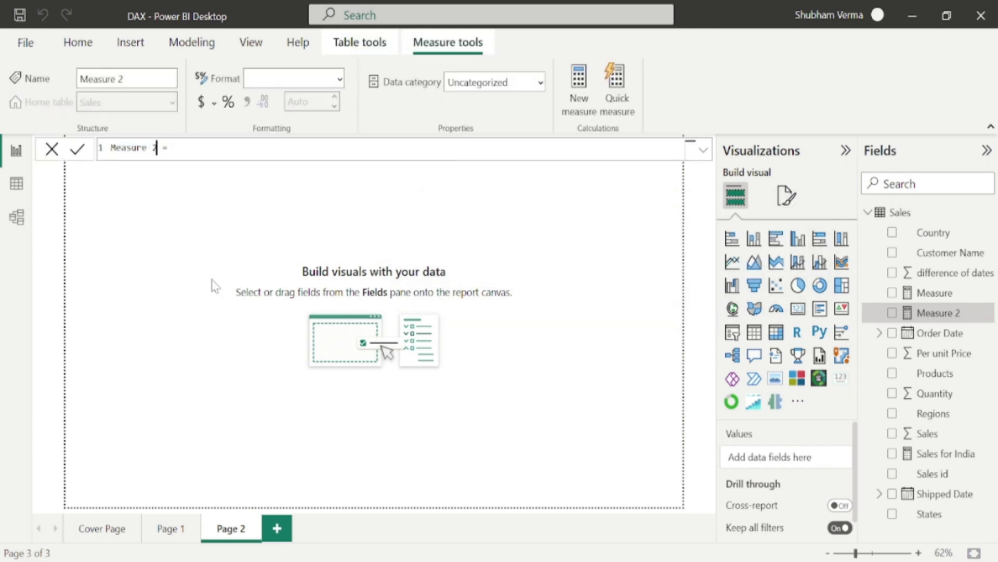
key(BackSpace)
key(BackSpace)
key(BackSpace)
key(BackSpace)
key(BackSpace)
key(BackSpace)
key(BackSpace)
key(BackSpace)
key(BackSpace)
text(Sum of Total Sales)
key(End)
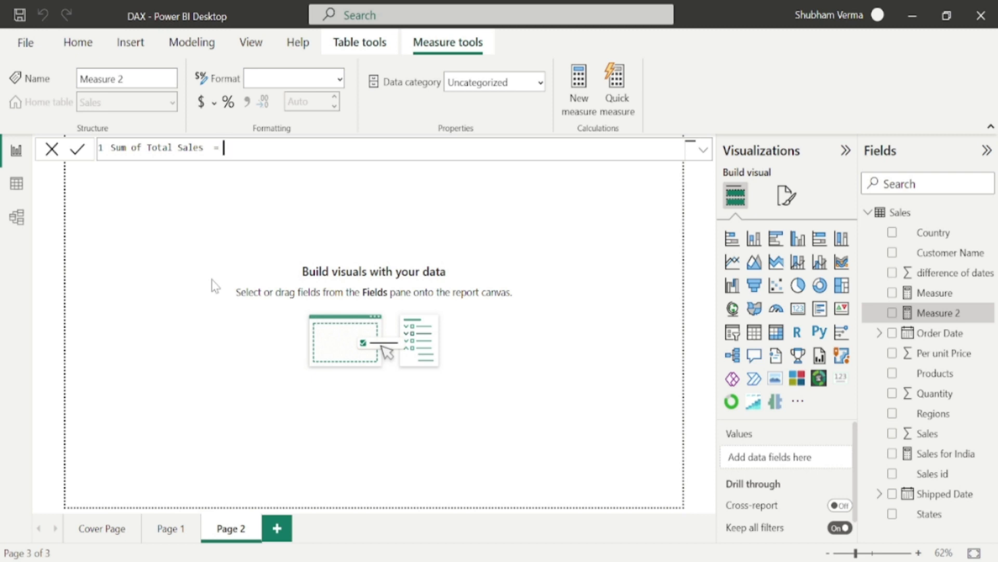
text(sum)
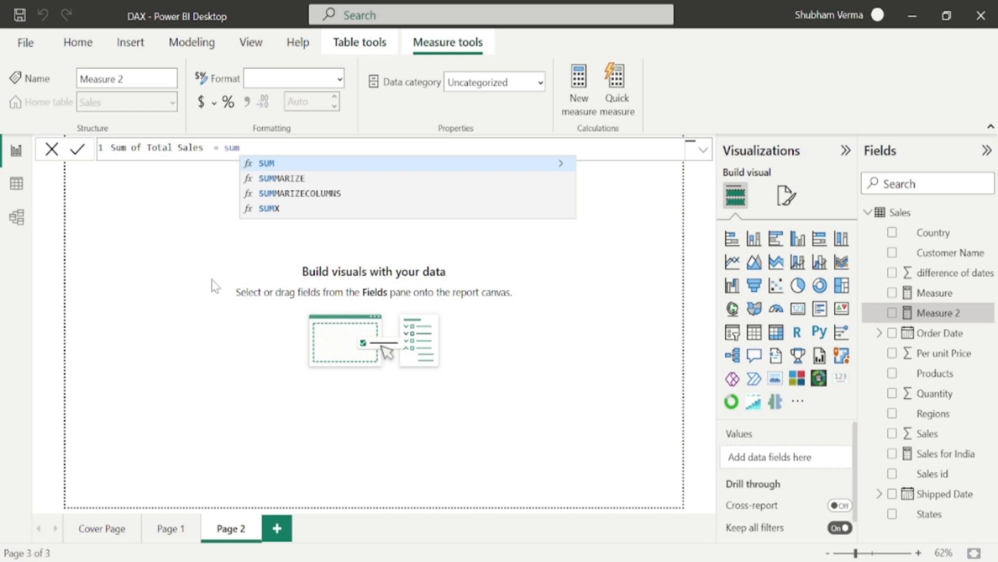
key(Tab)
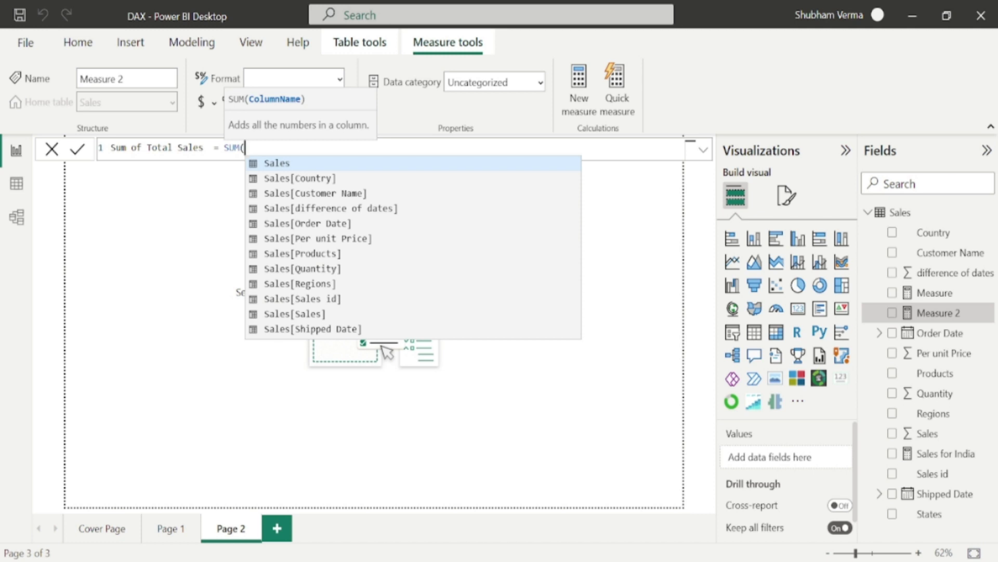
text(sales)
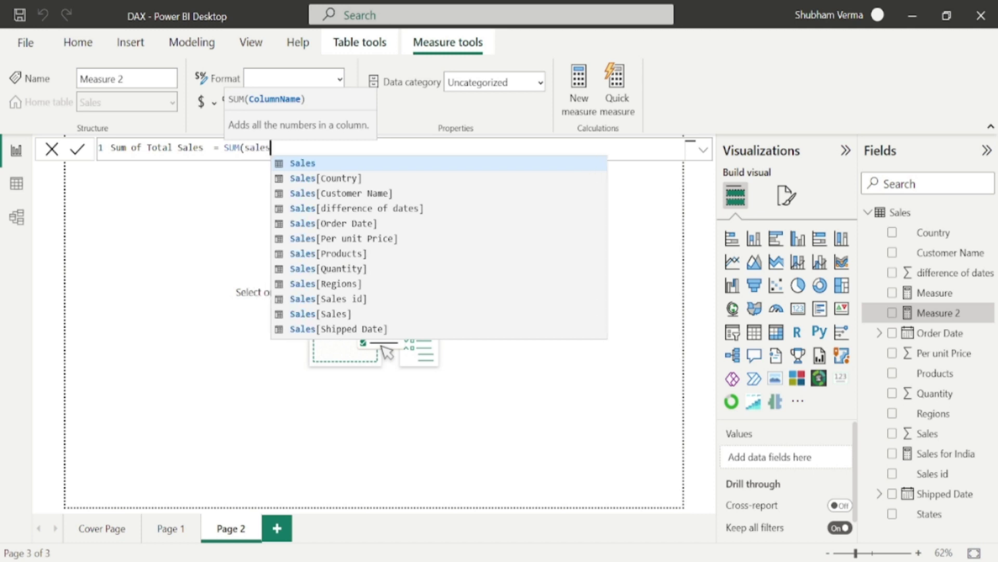
key(Down)
key(Down)
key(Down)
key(Down)
key(Down)
key(Down)
key(Down)
key(Down)
key(Down)
key(Down)
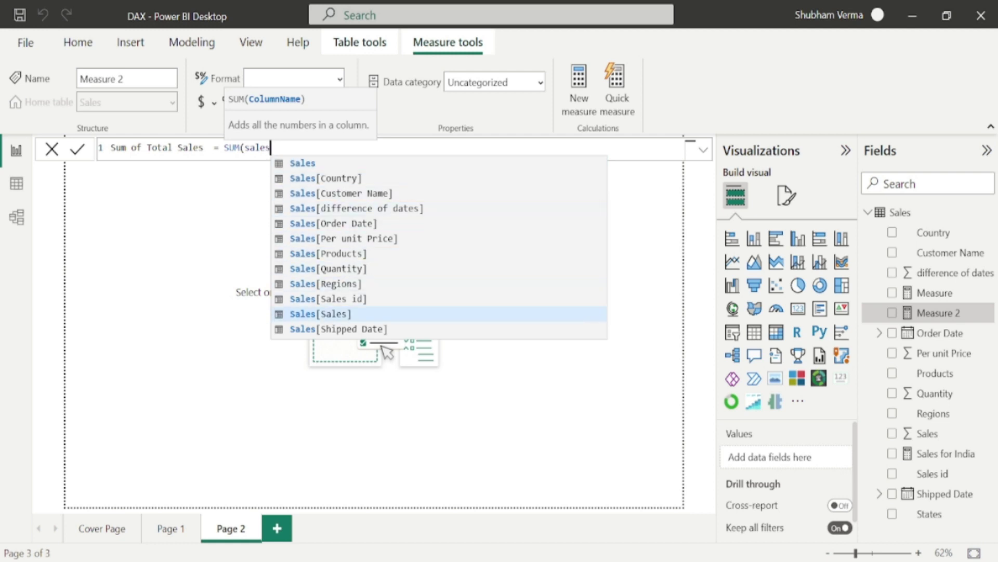
click(333, 315)
text())
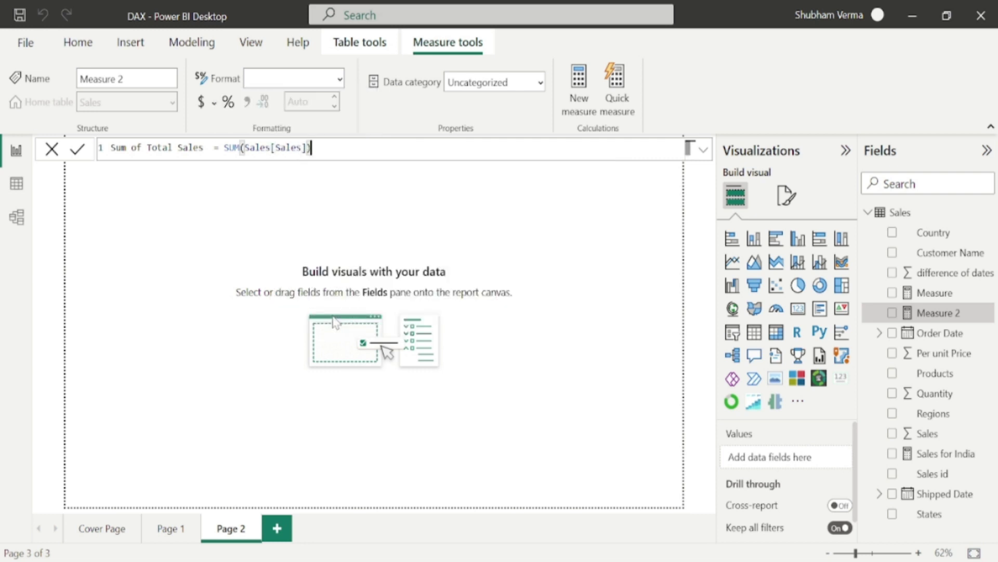
key(Return)
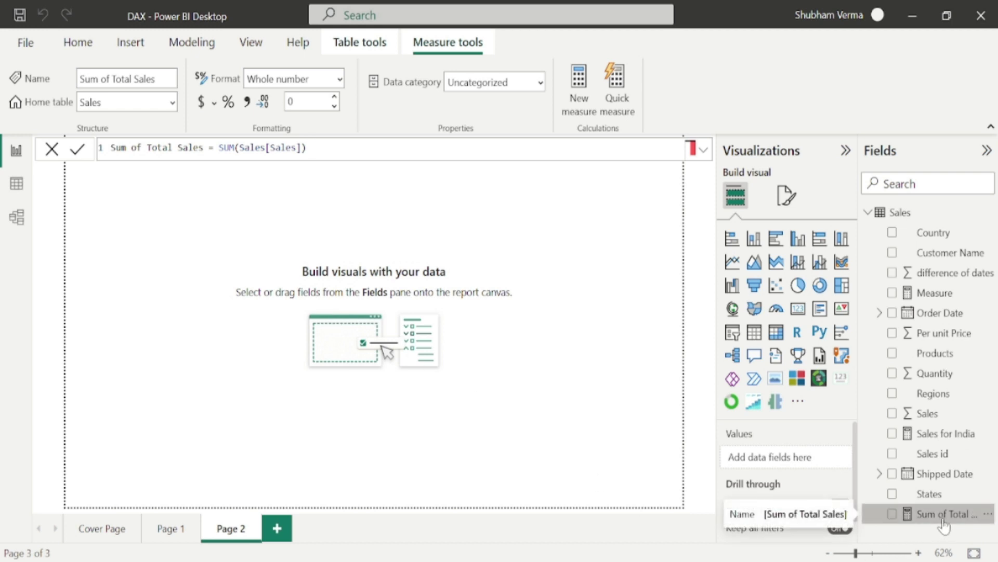
- Place a card showing Sum of Total Sales (114K) at the top-left of Page 2
click(801, 312)
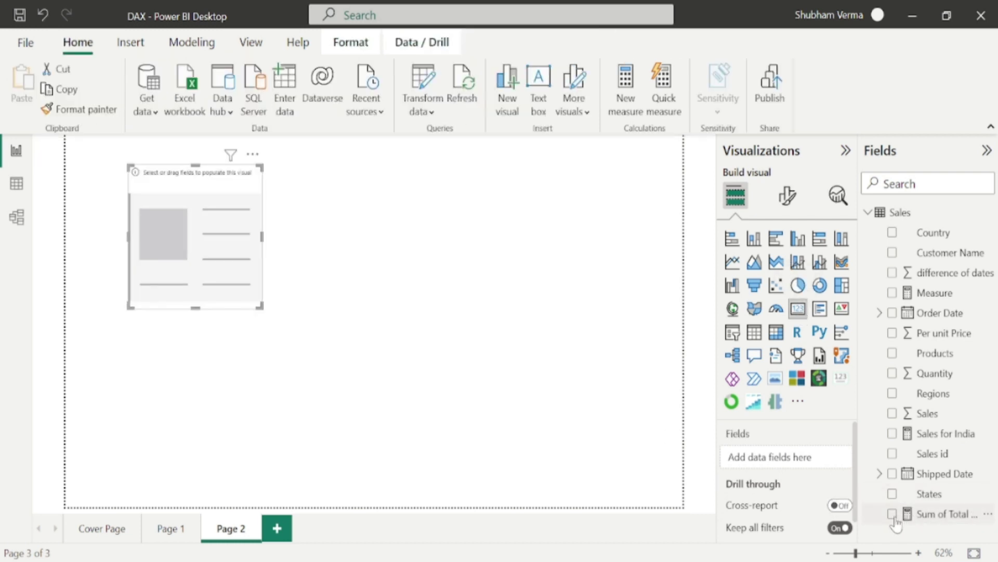
click(893, 516)
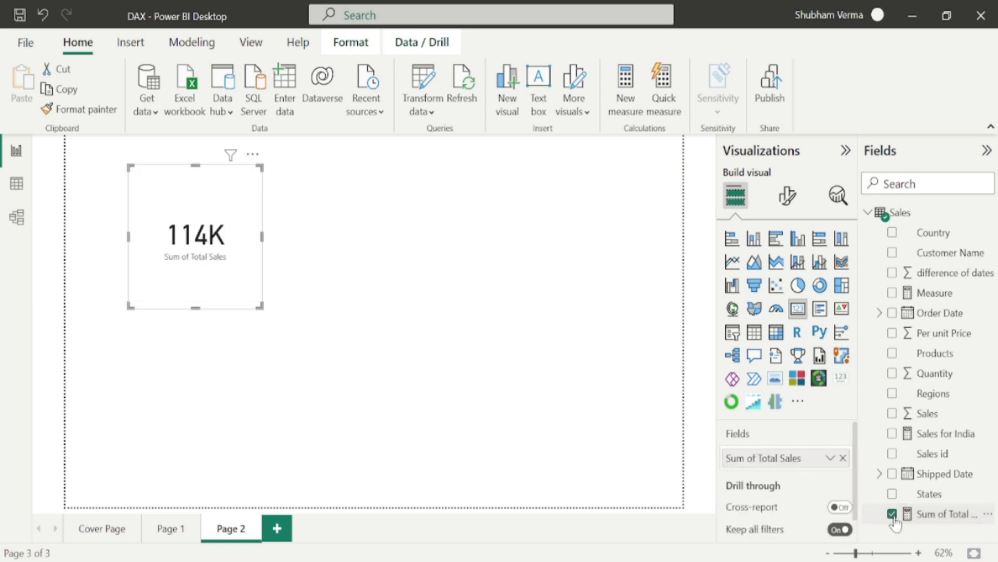
drag(241, 244, 202, 232)
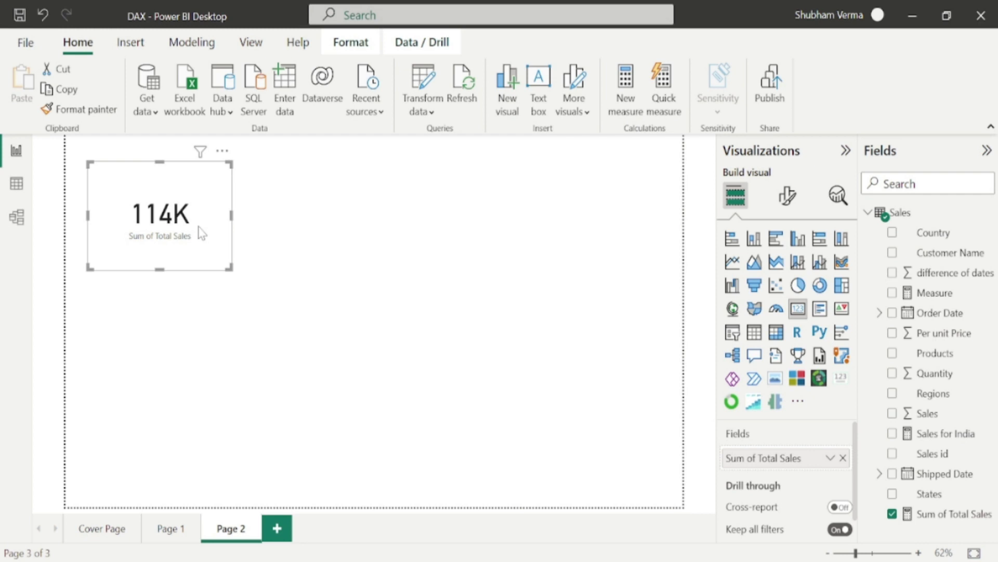
click(166, 529)
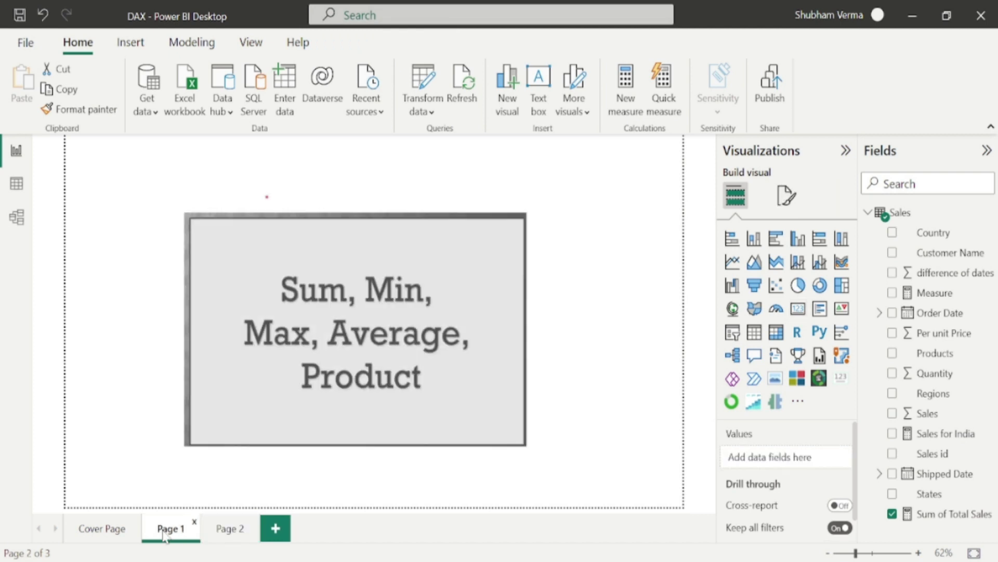
click(241, 538)
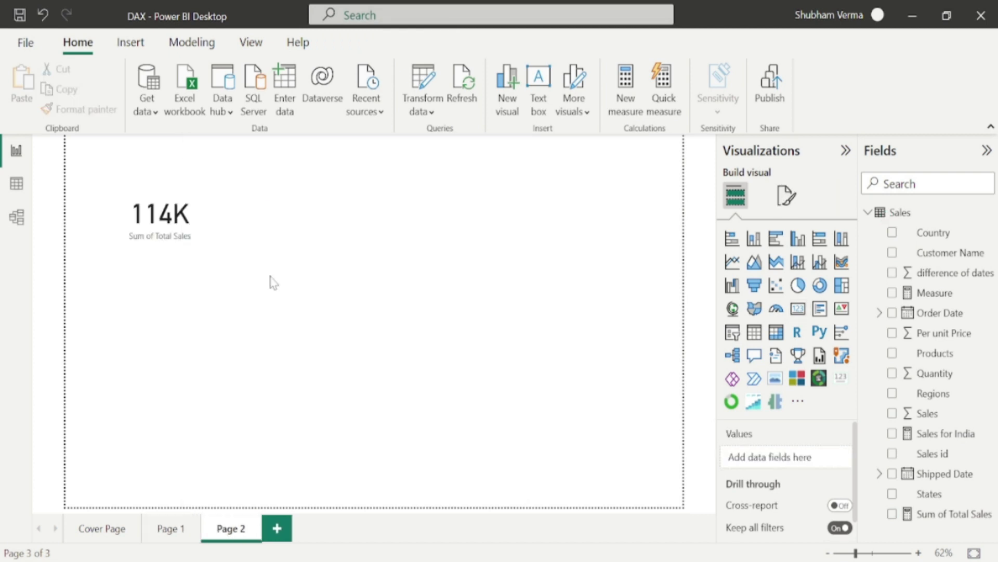
- Add the Sales-table measure Minimum value of sales = MIN(Sales[Sales])
click(870, 213)
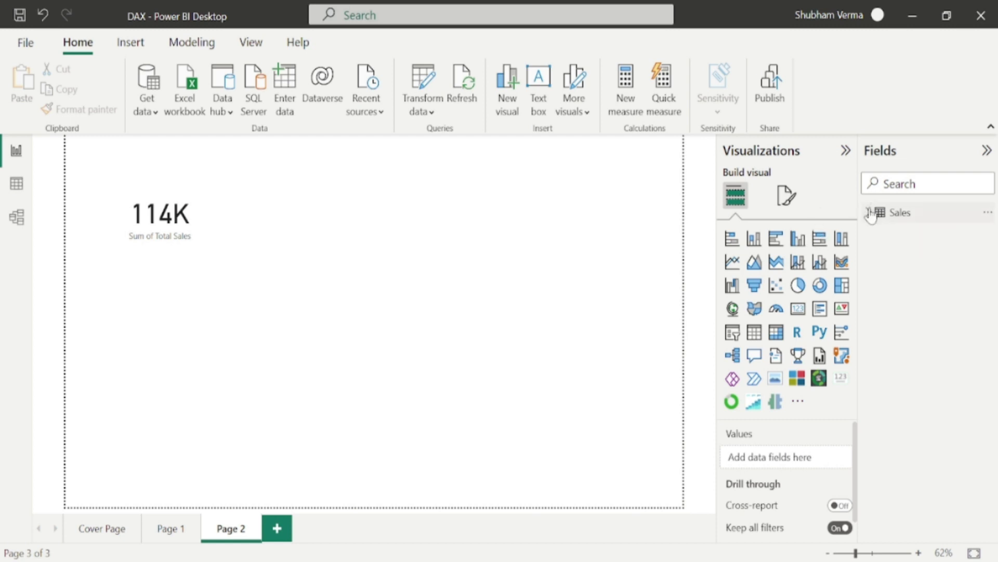
click(988, 212)
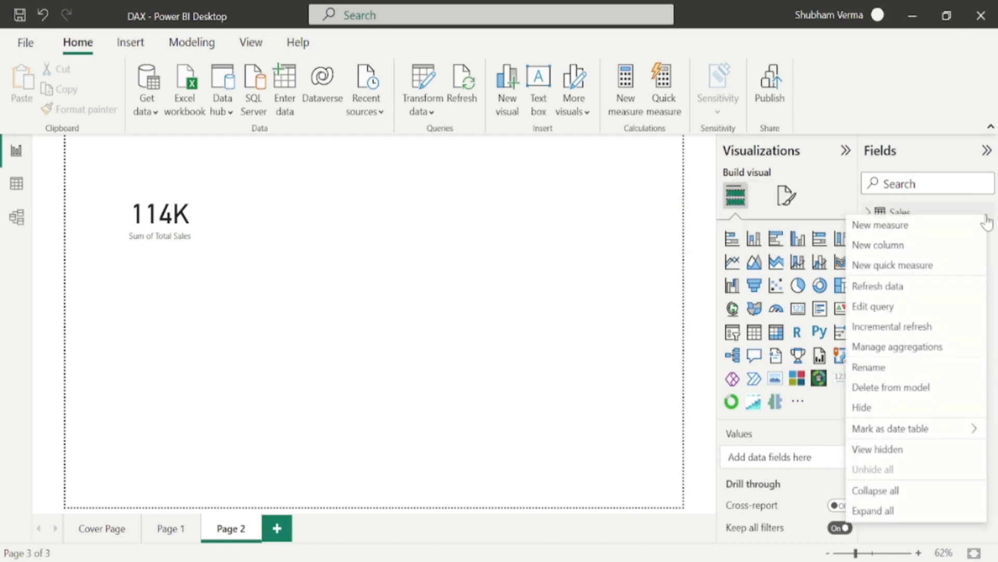
click(899, 228)
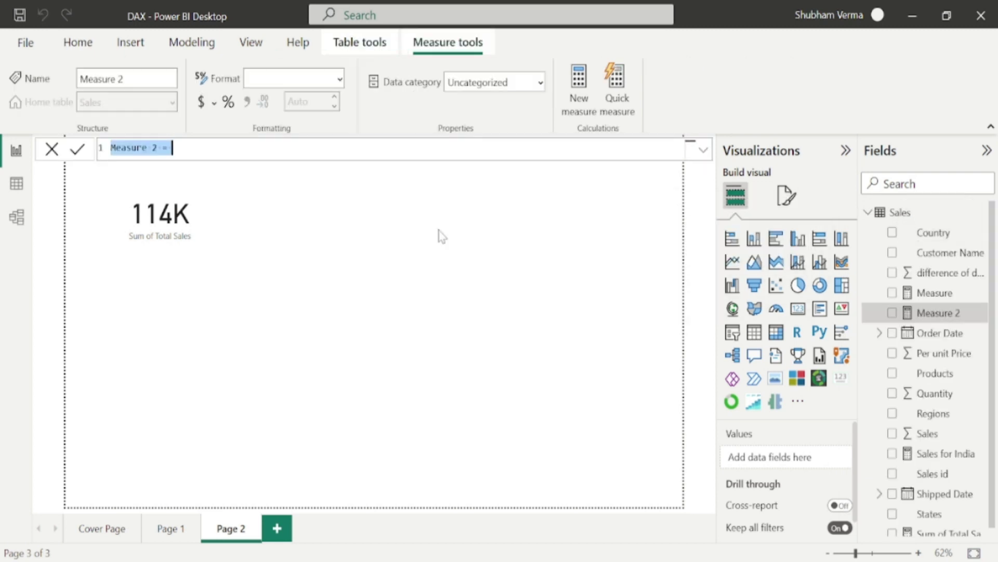
click(157, 148)
key(BackSpace)
key(BackSpace)
key(BackSpace)
key(BackSpace)
key(BackSpace)
key(BackSpace)
key(BackSpace)
key(BackSpace)
key(BackSpace)
text(Minimum value of sales  = MIN()
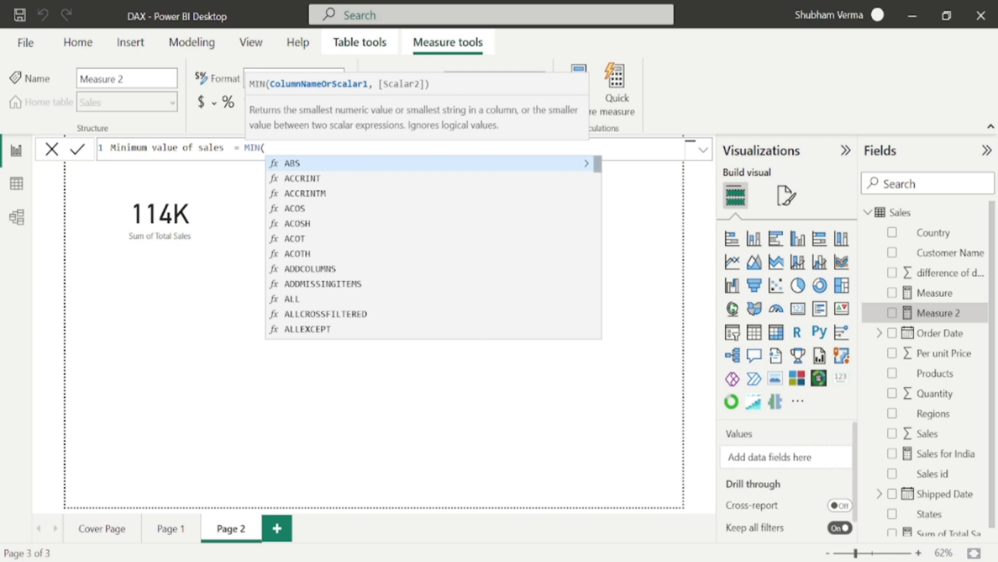
text(sales)
key(Down)
key(Down)
key(Down)
key(Down)
key(Down)
key(Down)
key(Down)
key(Down)
key(Down)
key(Down)
key(Down)
key(Down)
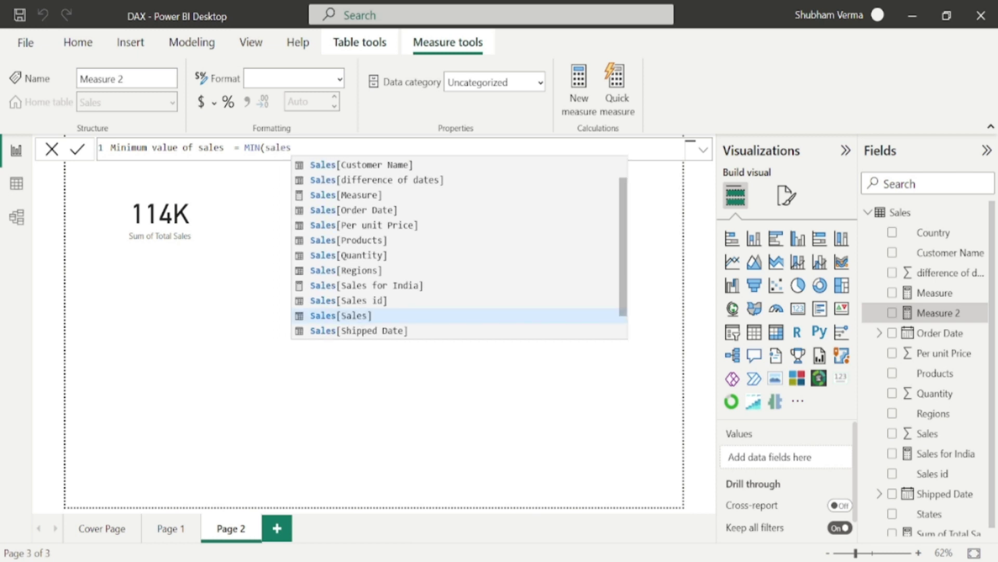
key(Tab)
text())
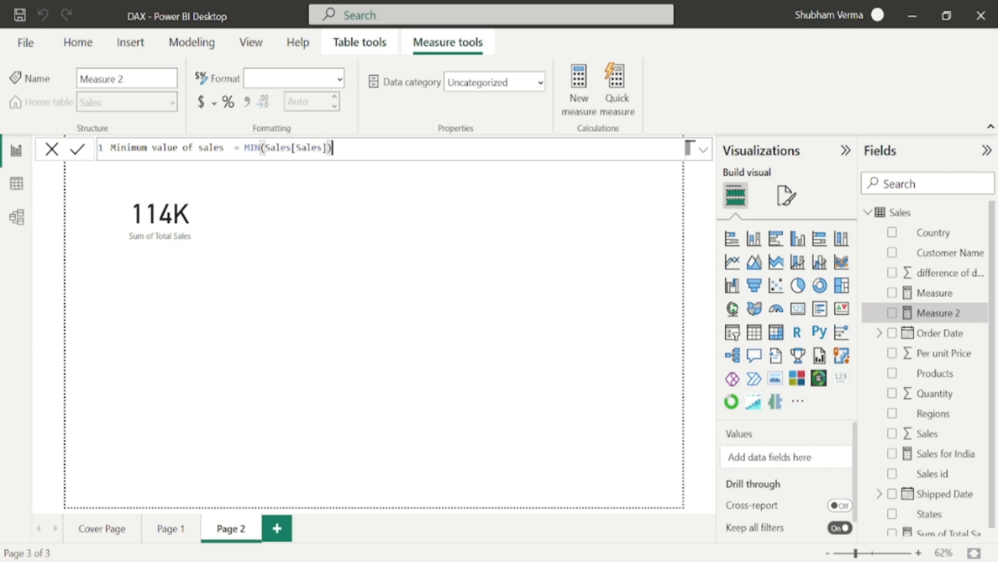
key(Return)
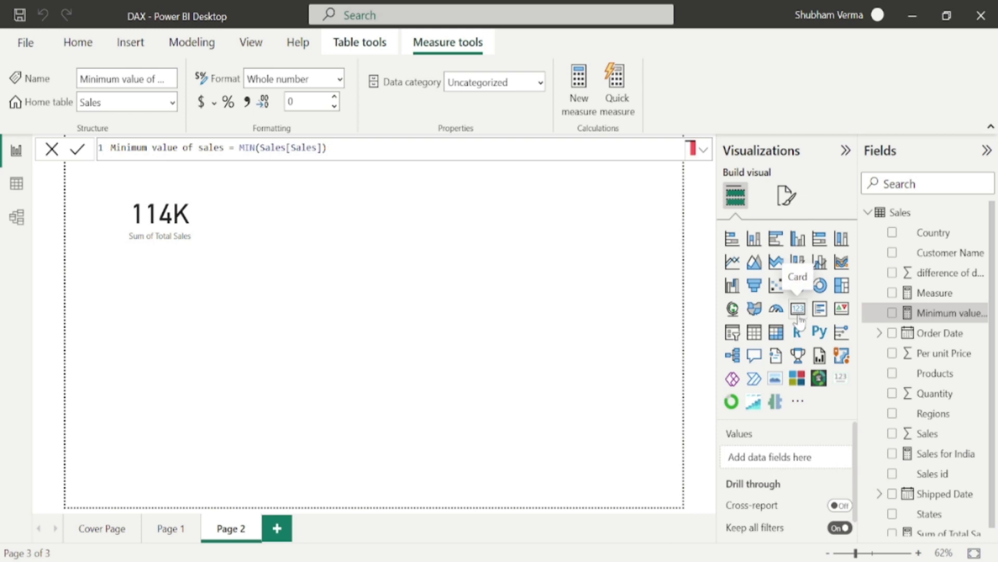
- Add a Minimum value of sales card (400) beside the 114K card, then inspect the Sales column
click(800, 311)
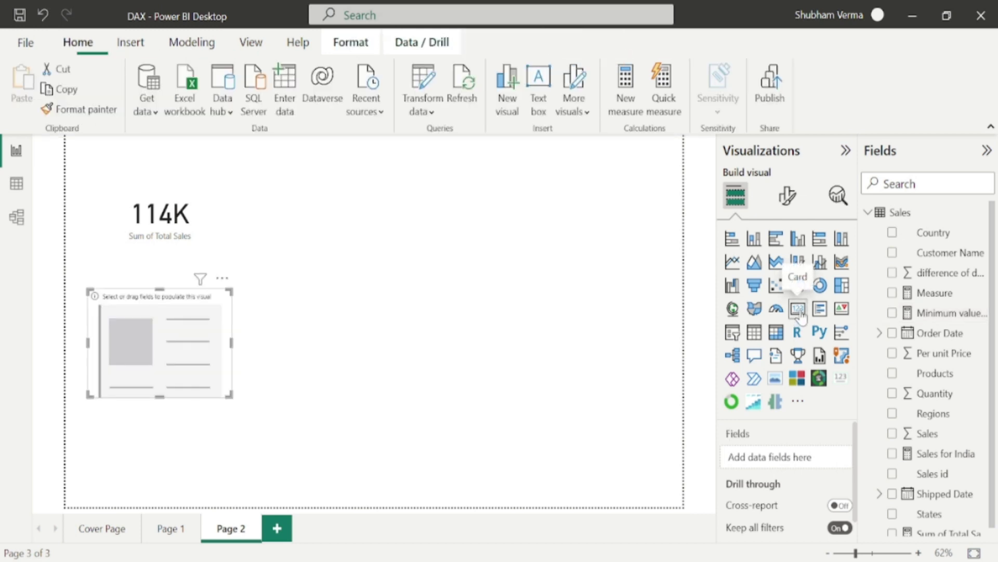
click(942, 315)
drag(195, 311, 353, 198)
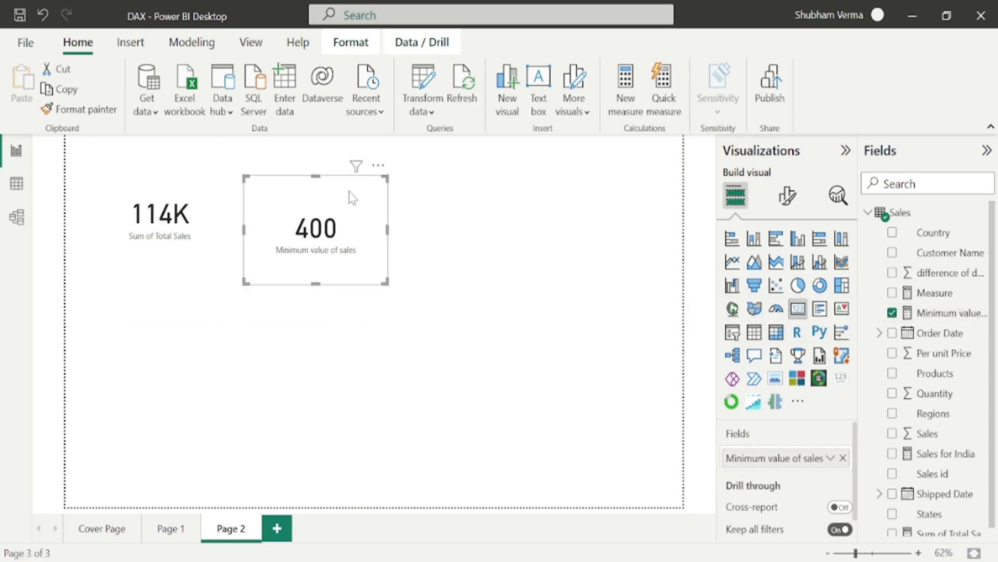
click(16, 183)
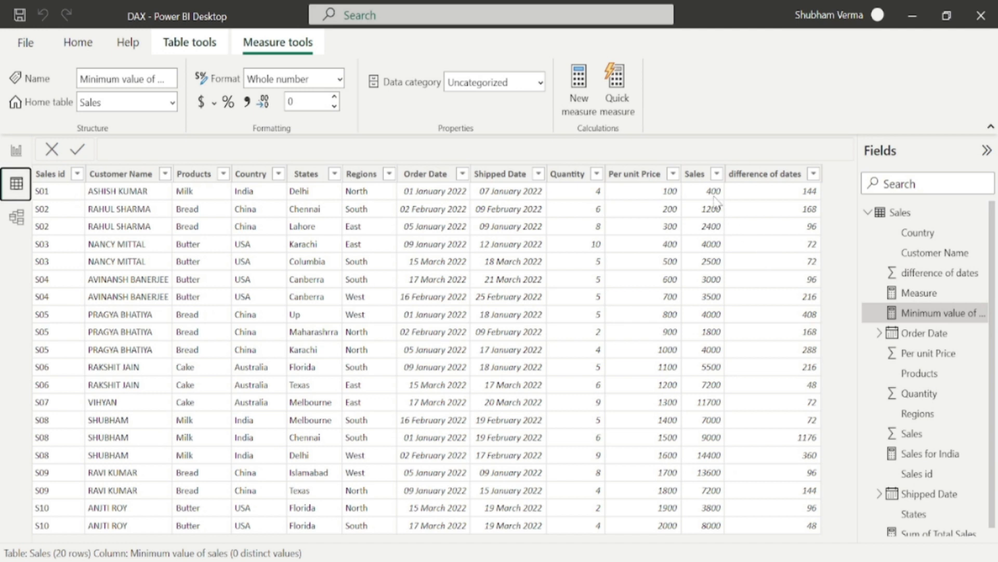
click(714, 194)
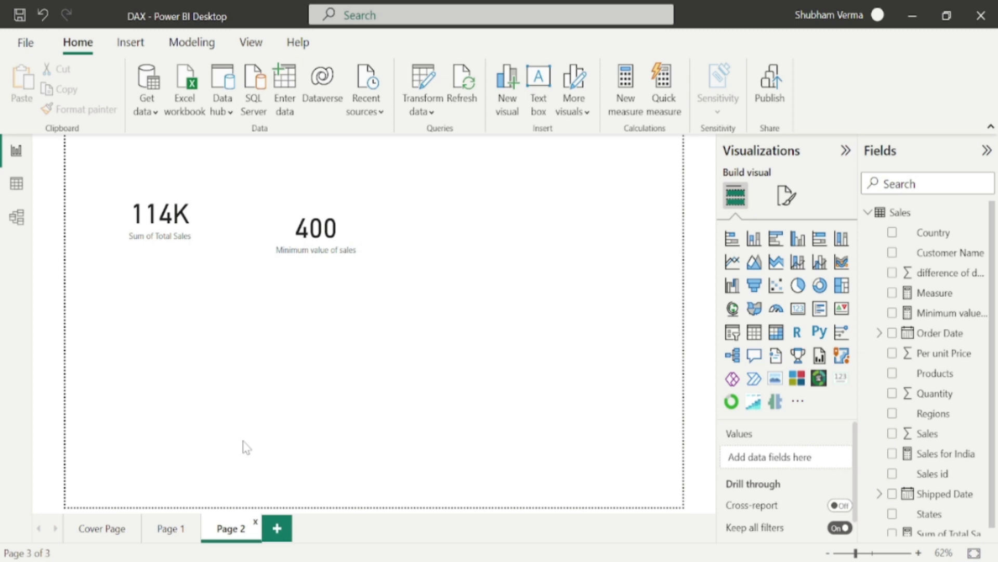
- Add the Sales-table measure Maximum value = MAX(Sales[Sales])
click(982, 213)
click(878, 220)
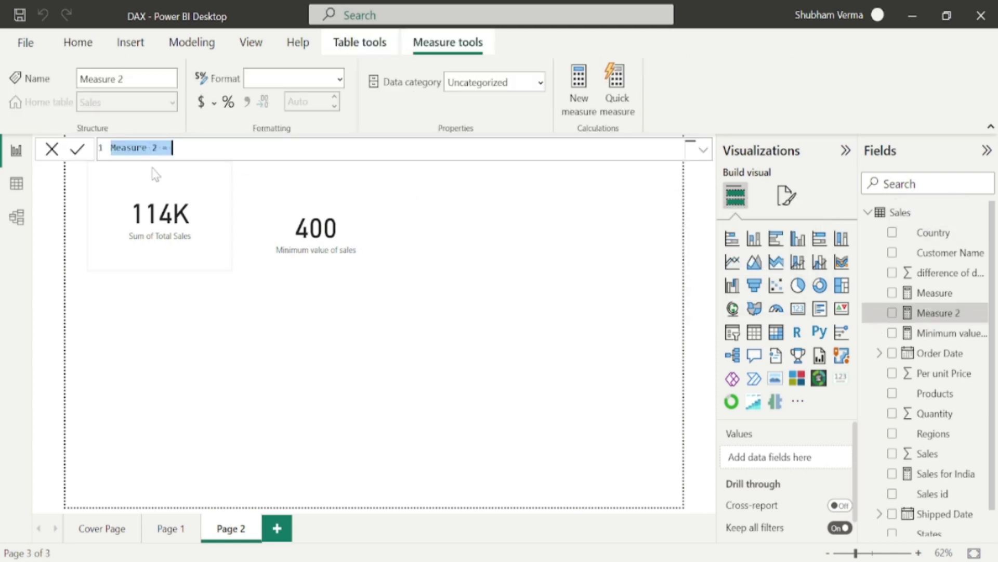
text(Measure)
key(BackSpace)
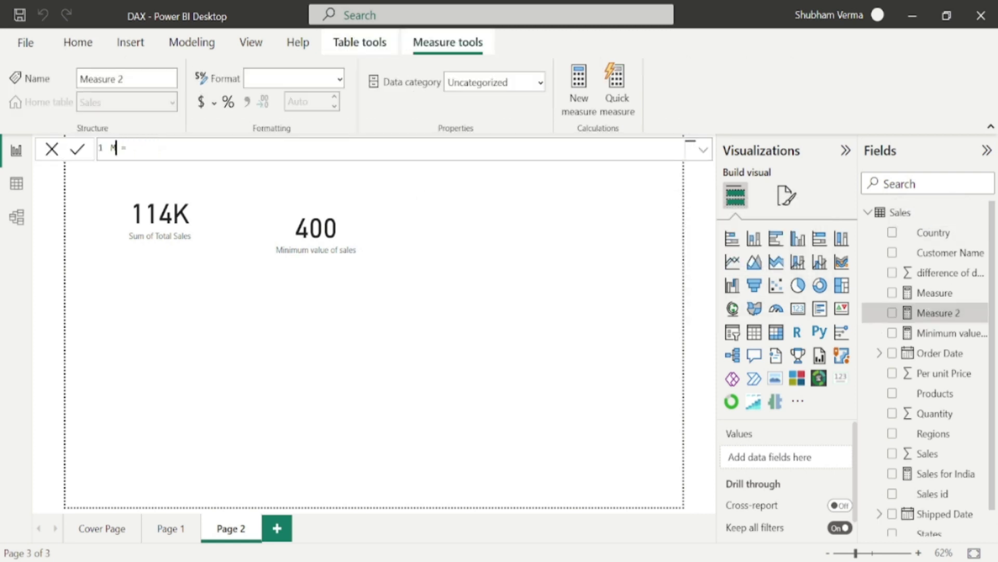
text(aximum value)
key(End)
text(M)
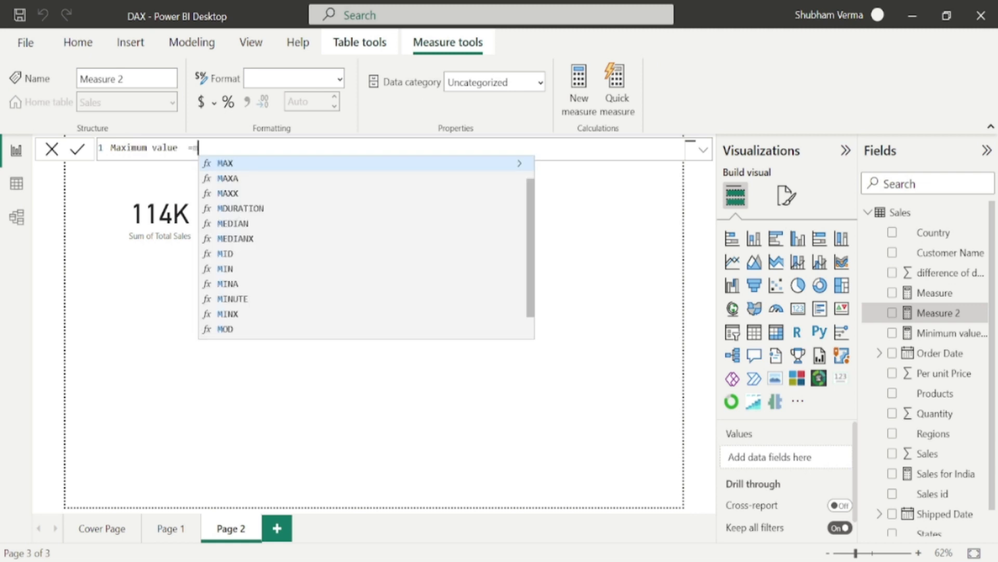
text(AX()
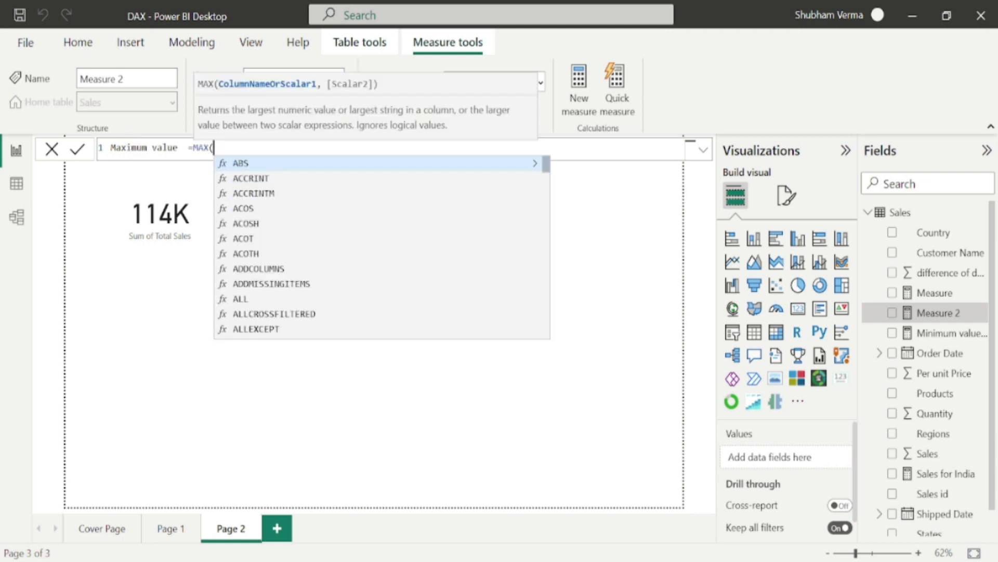
text(sales)
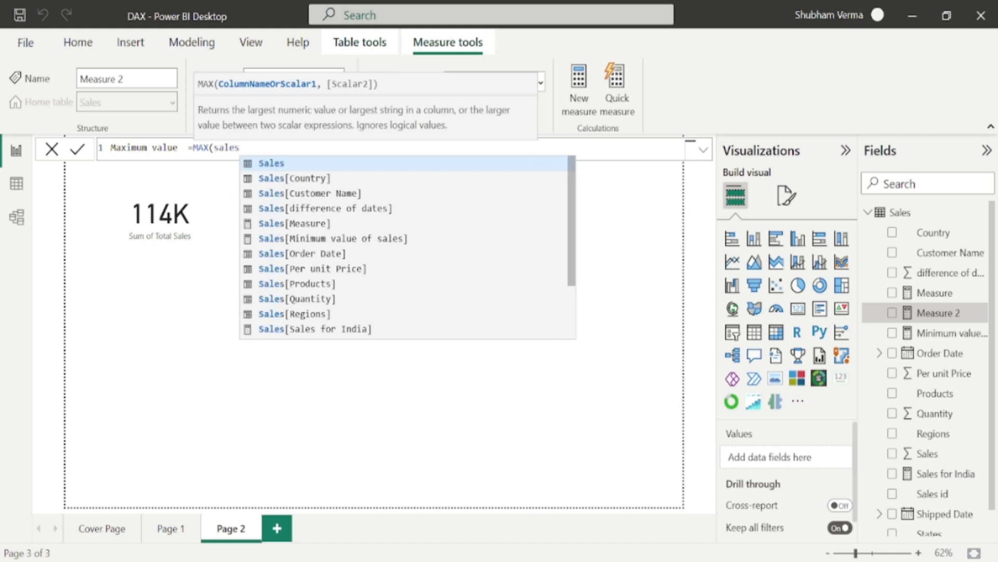
key(Up)
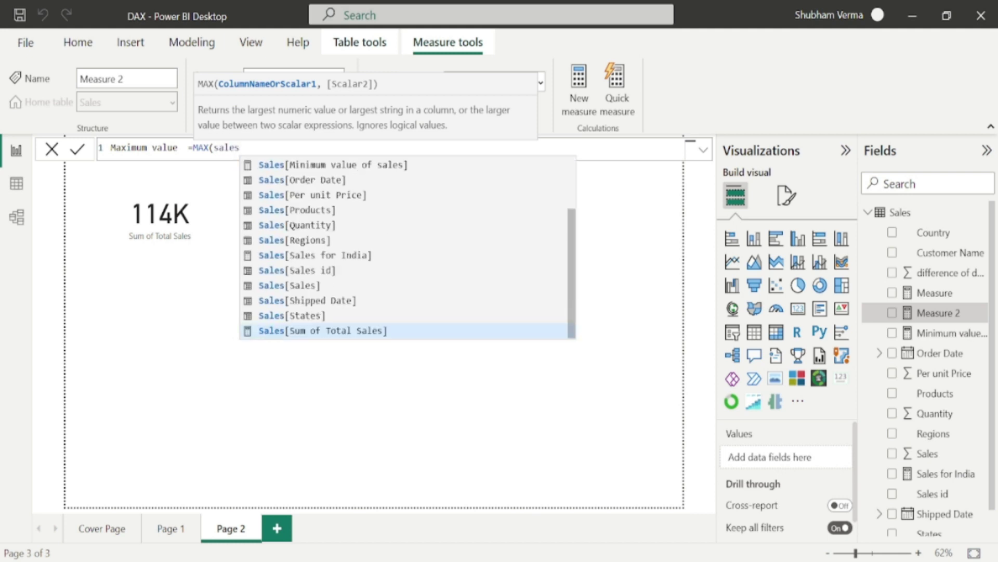
key(Up)
key(Up)
key(Up)
key(Tab)
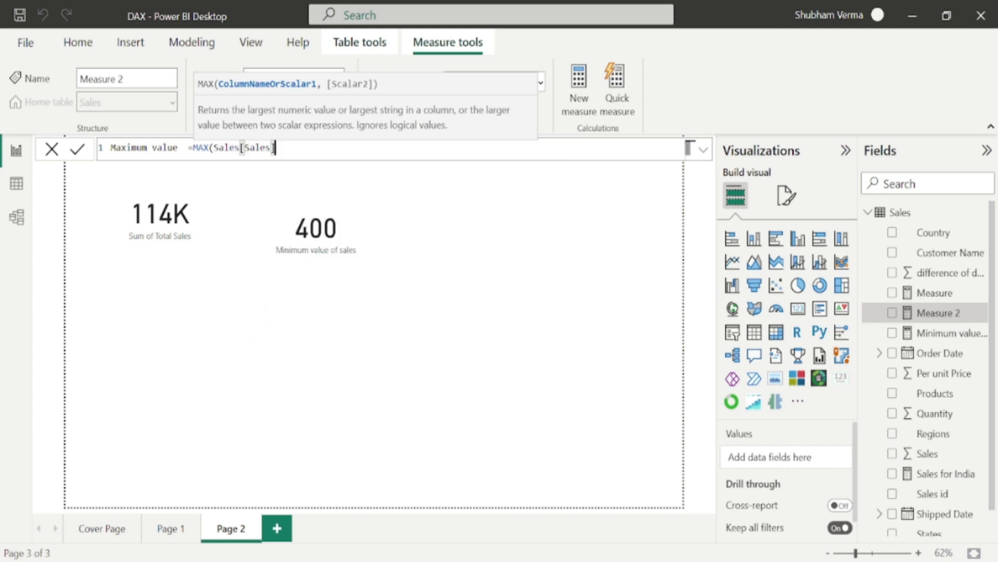
text())
key(Return)
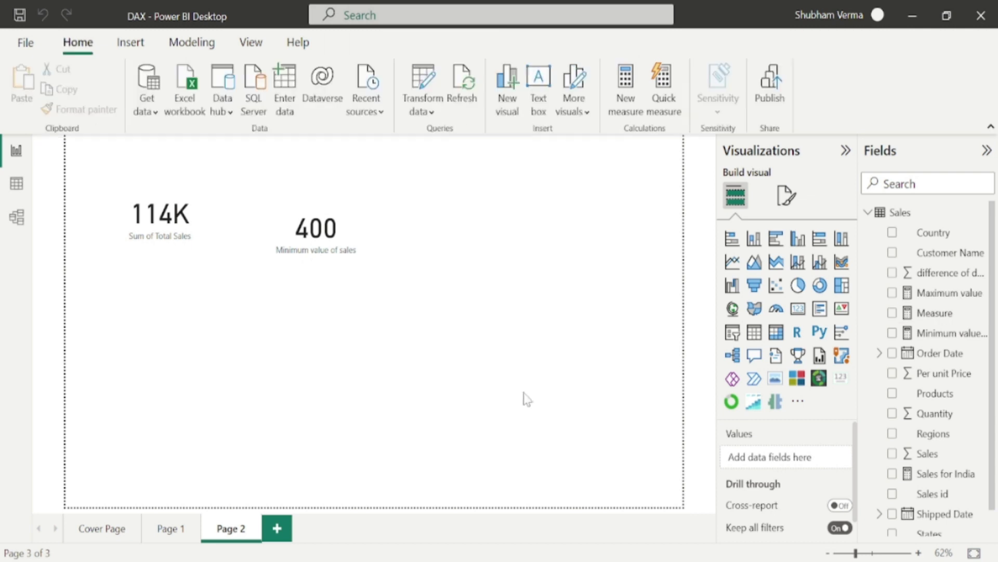
- Add a Maximum value card beside the other cards on Page 2
click(802, 313)
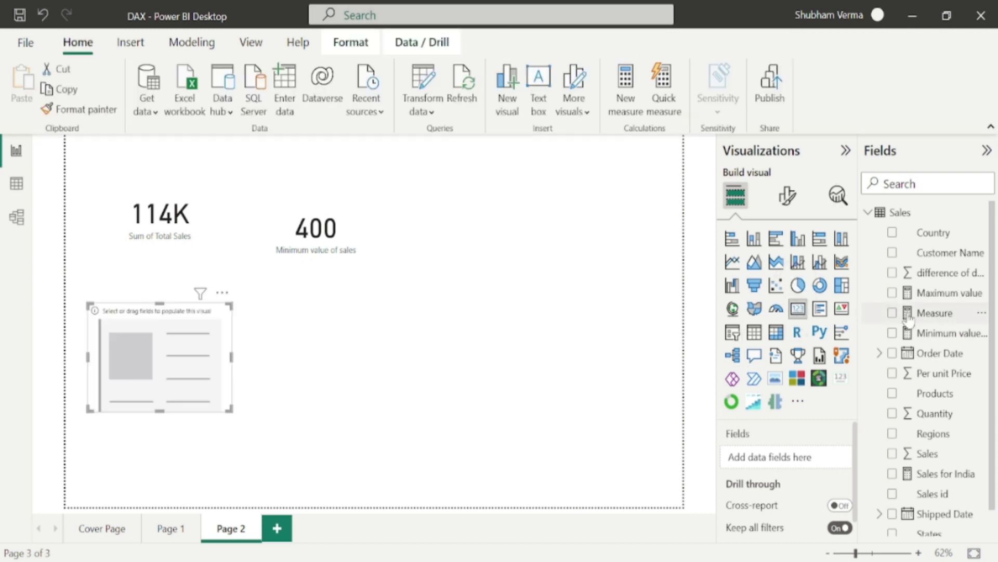
click(893, 293)
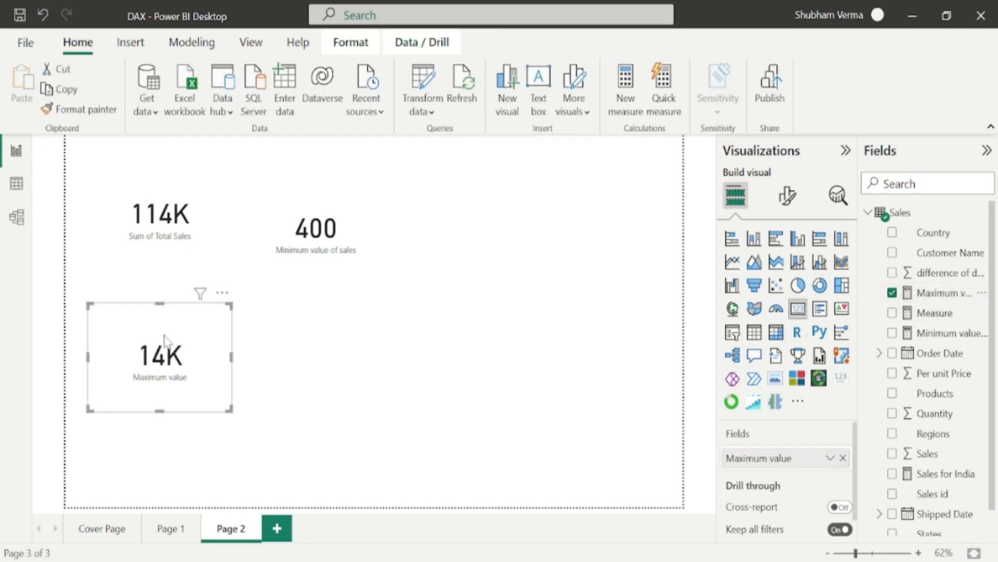
drag(197, 330, 556, 196)
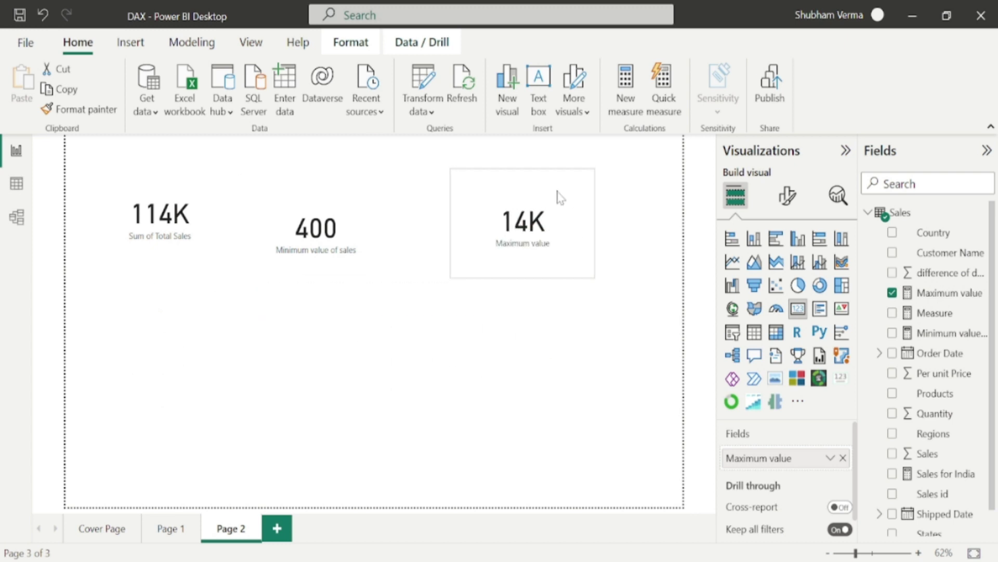
- Set the card callout display units to None so values show in full, like 114200
click(787, 196)
click(733, 312)
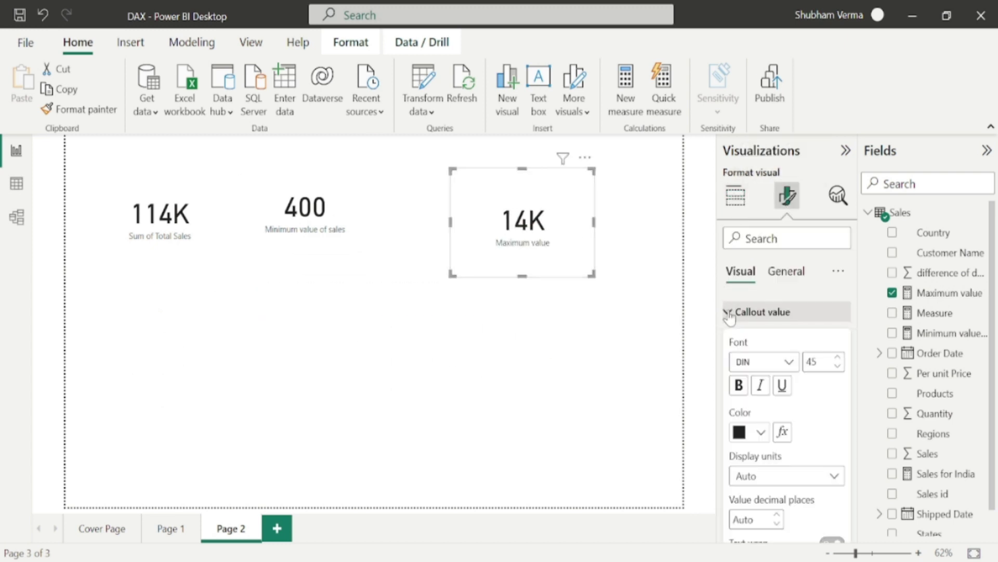
click(835, 475)
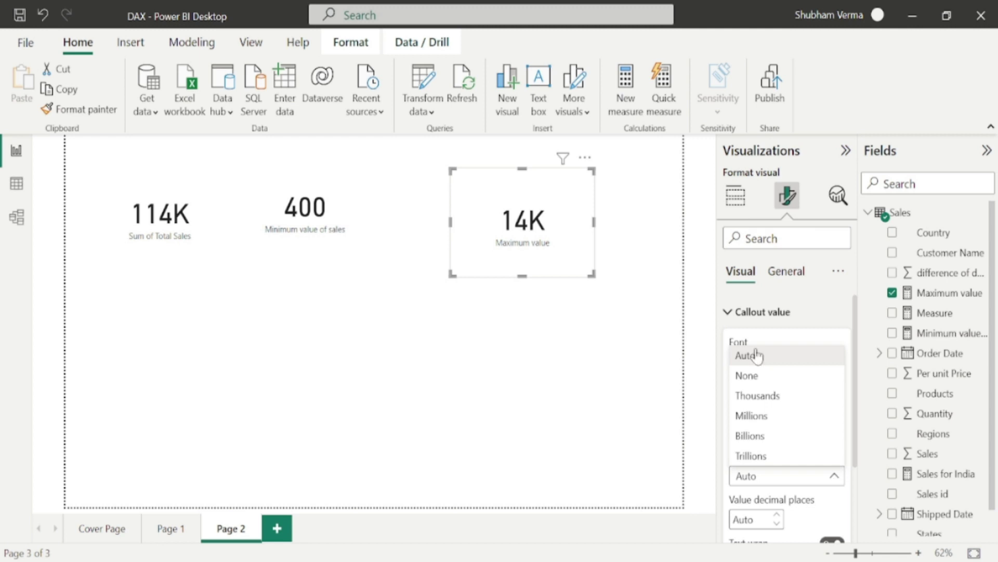
click(754, 375)
click(95, 251)
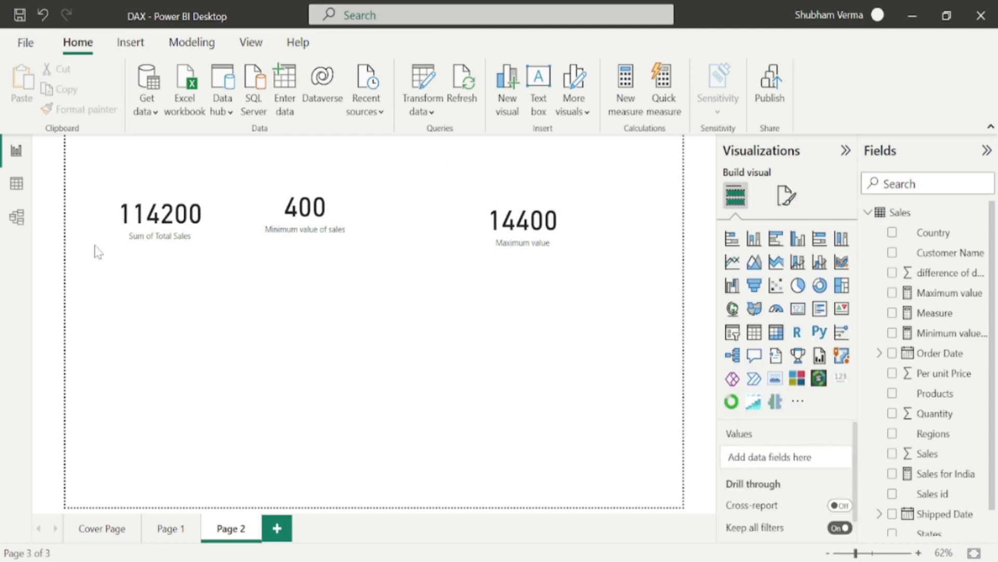
click(17, 183)
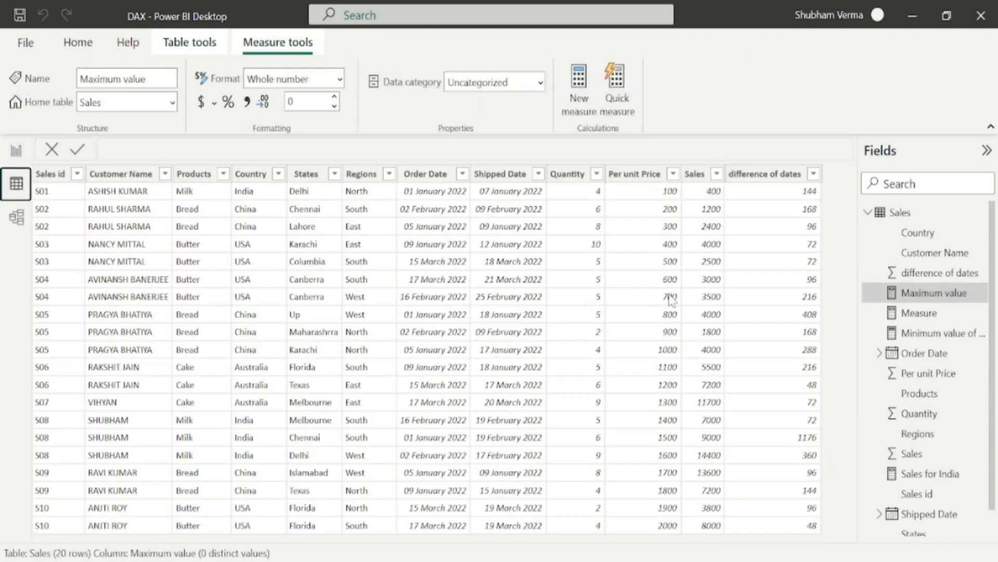
click(709, 458)
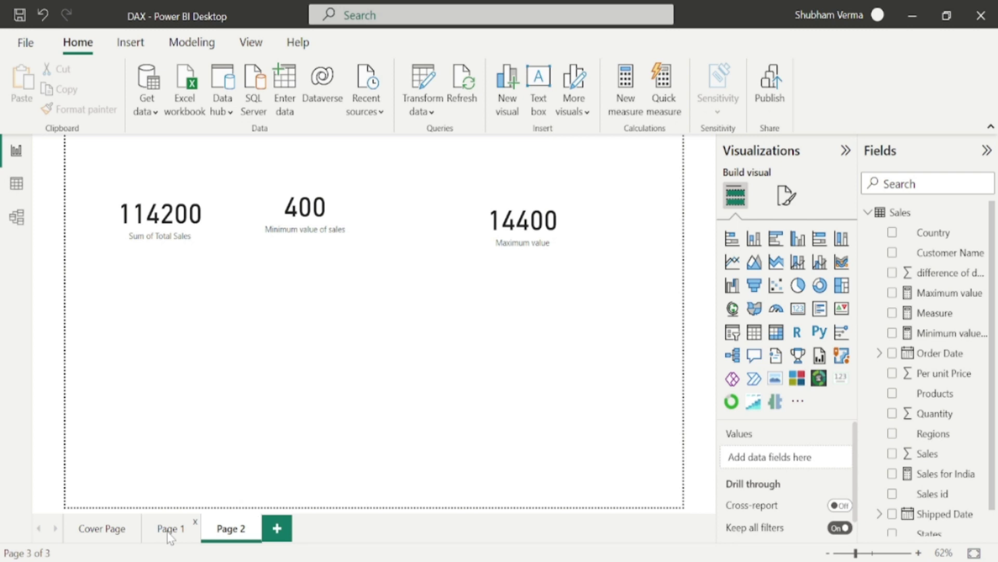
click(170, 533)
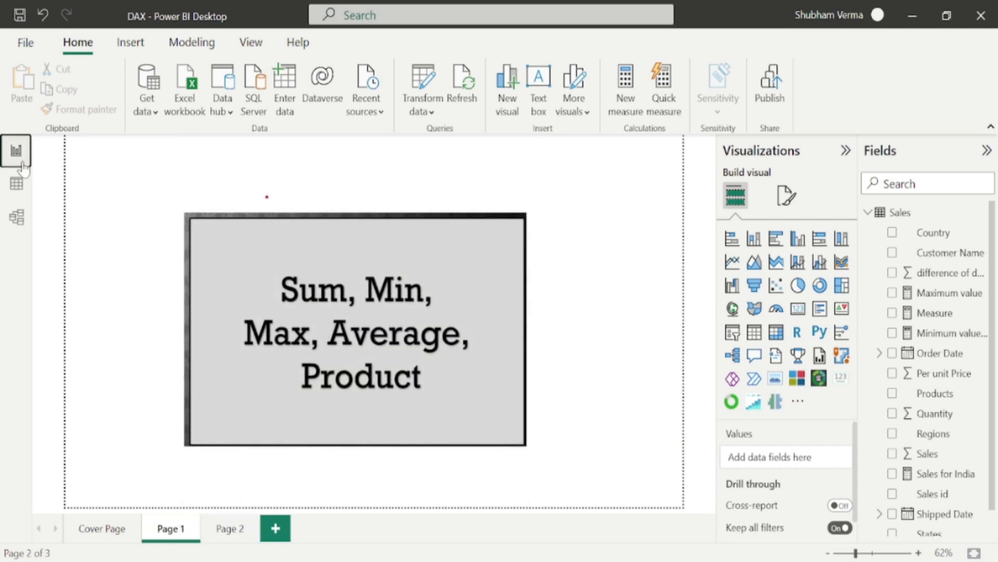
click(16, 185)
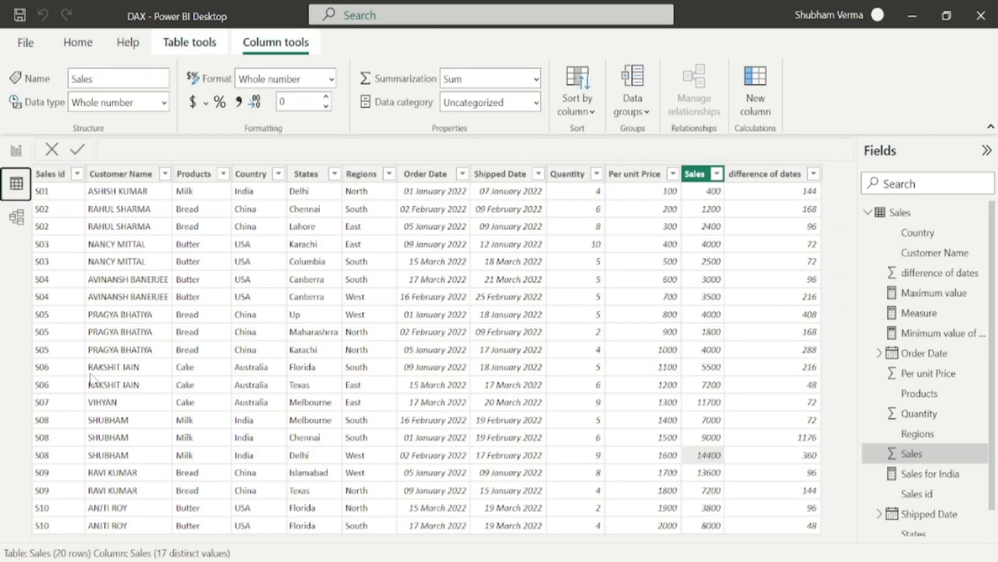
click(694, 173)
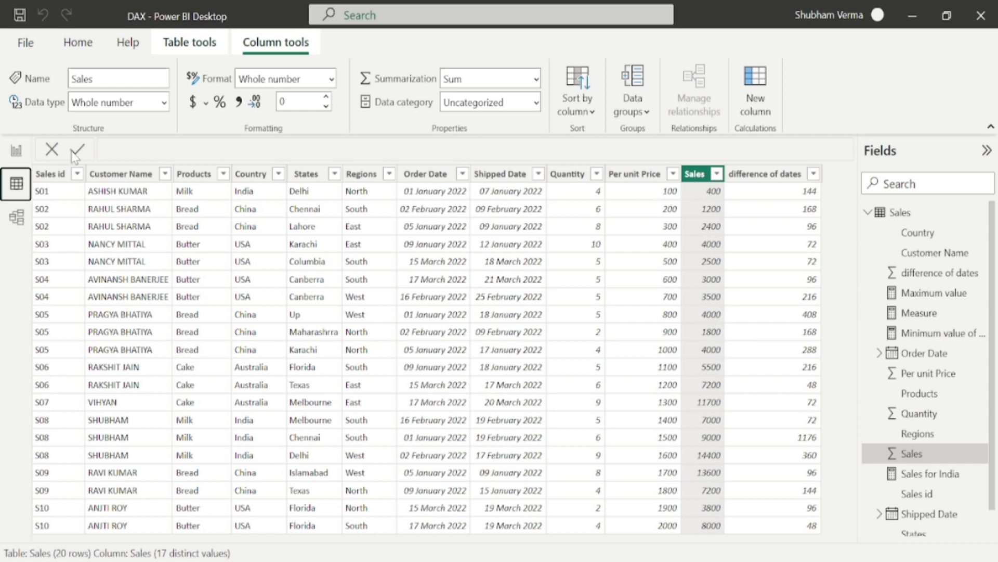
click(16, 150)
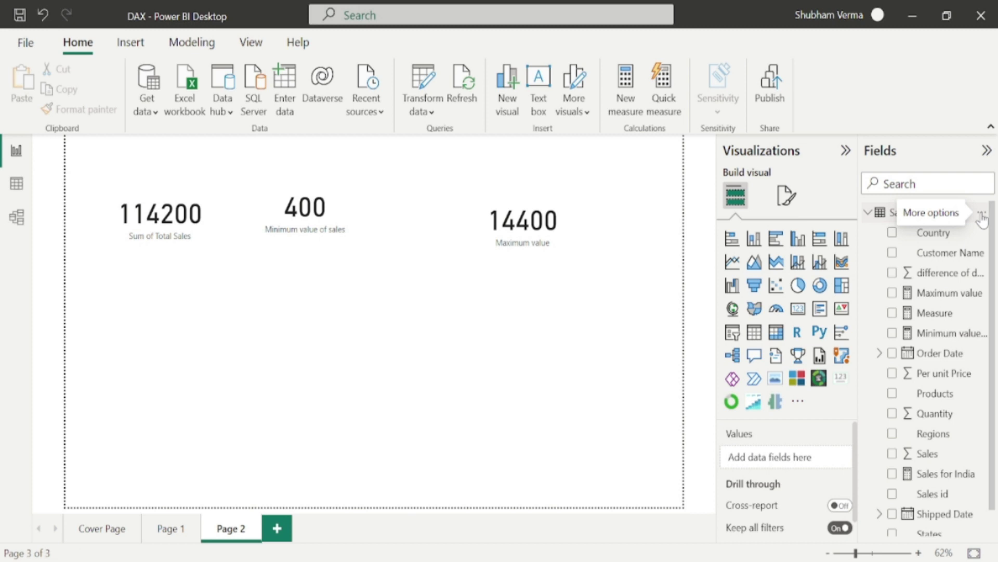
- Create the measure average = AVERAGE(Sales[Sales]) and add an empty card to Page 2
click(982, 215)
click(936, 224)
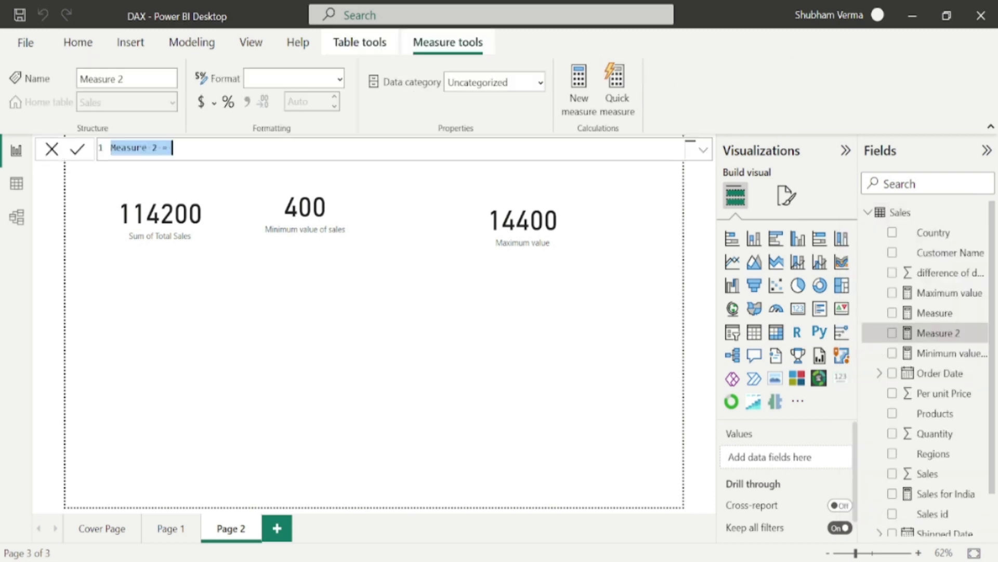
click(157, 148)
key(BackSpace)
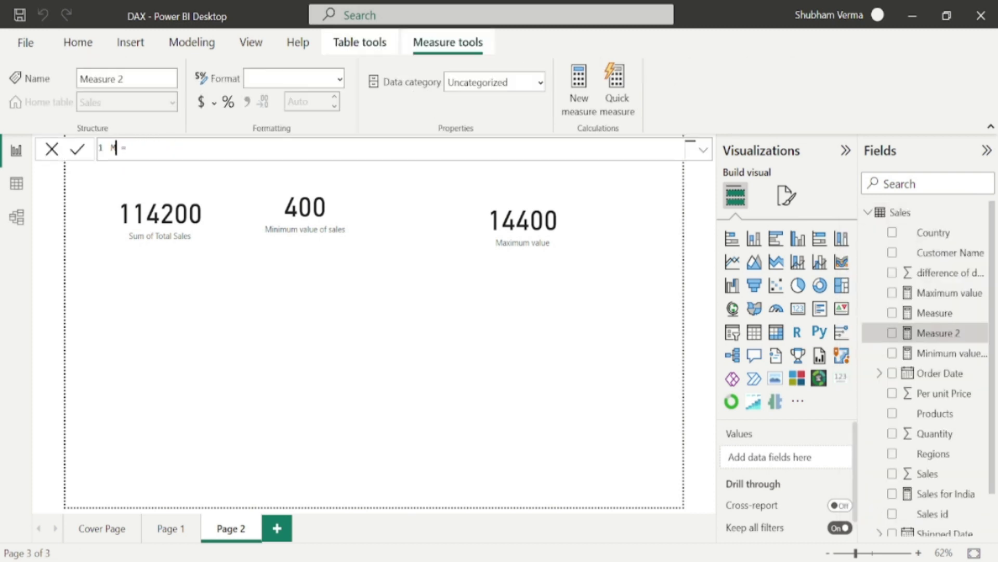
text(average = averag)
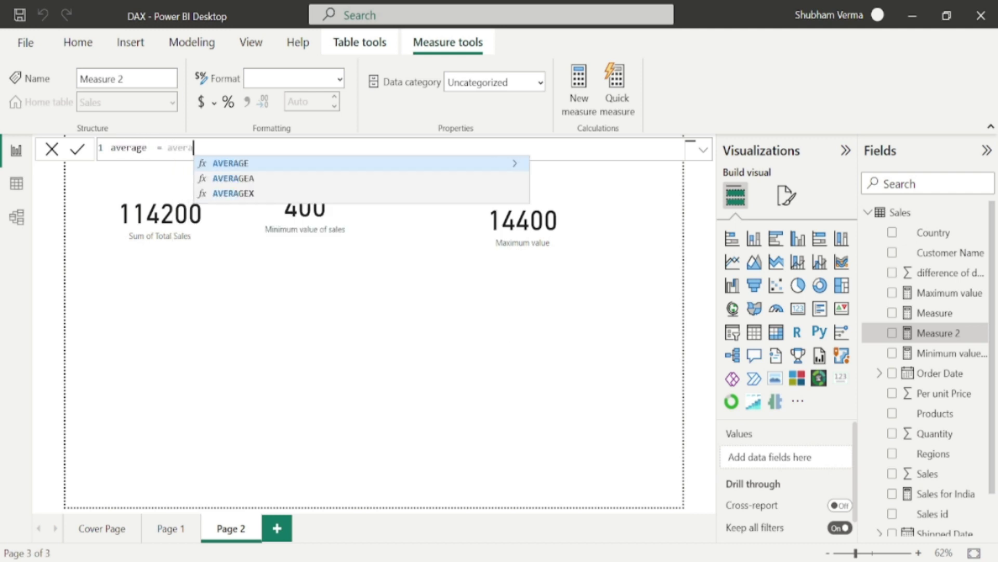
key(Tab)
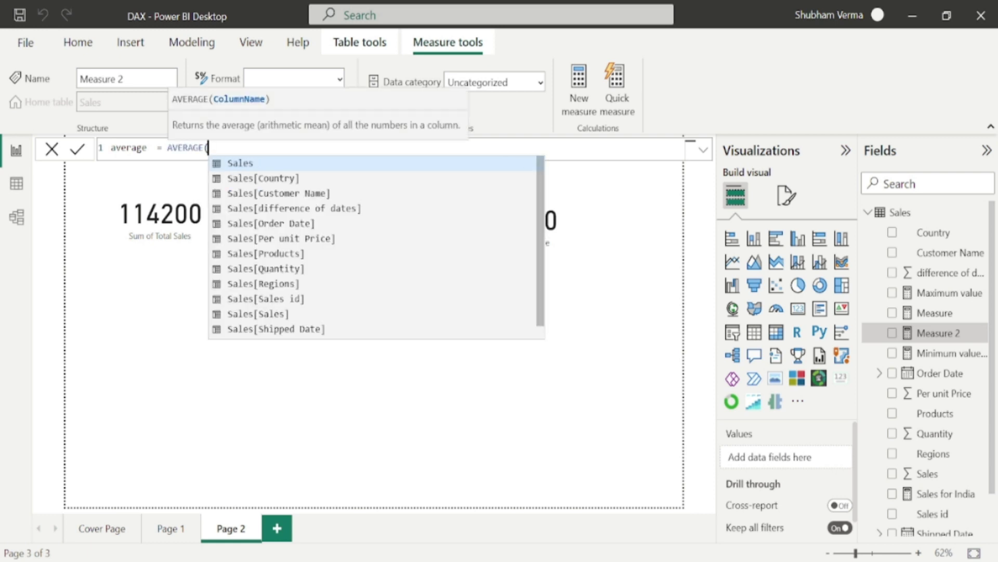
text(sales)
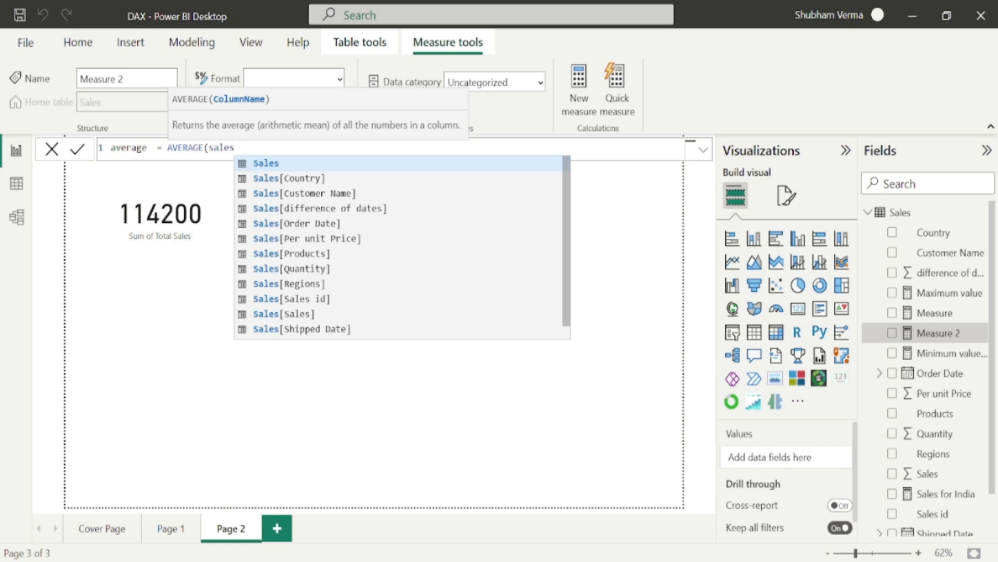
key(Up)
key(Up)
key(Up)
key(Tab)
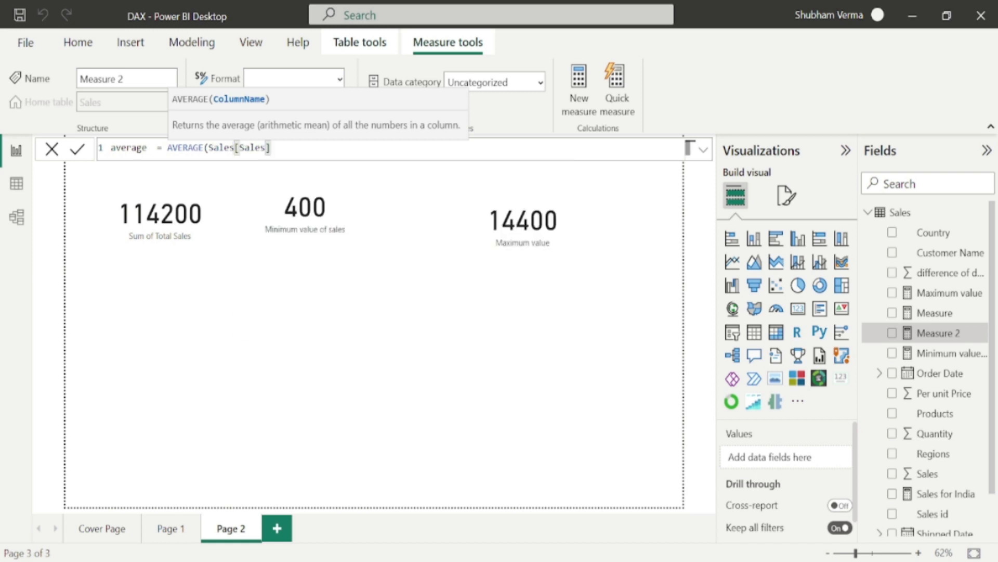
text())
key(Return)
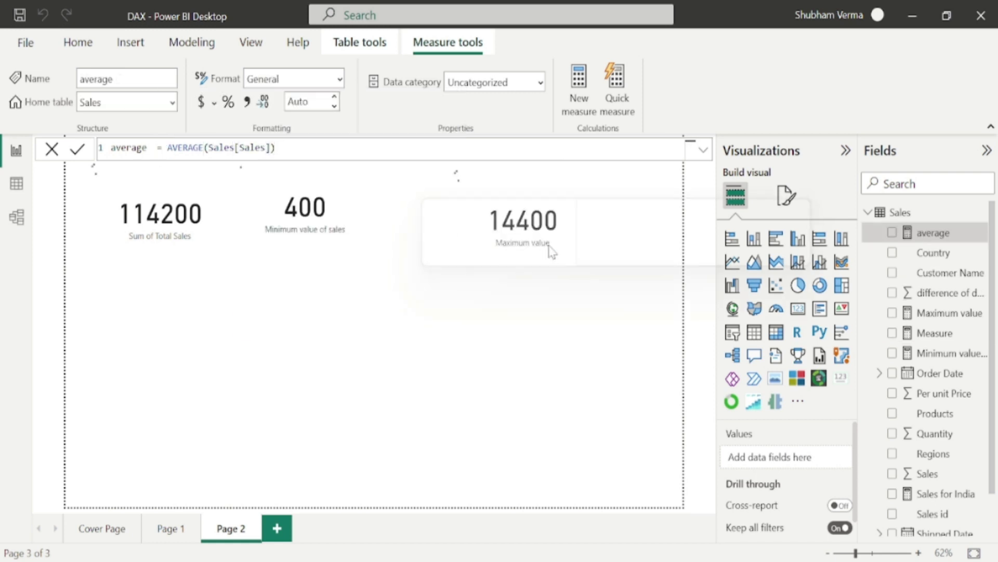
click(797, 308)
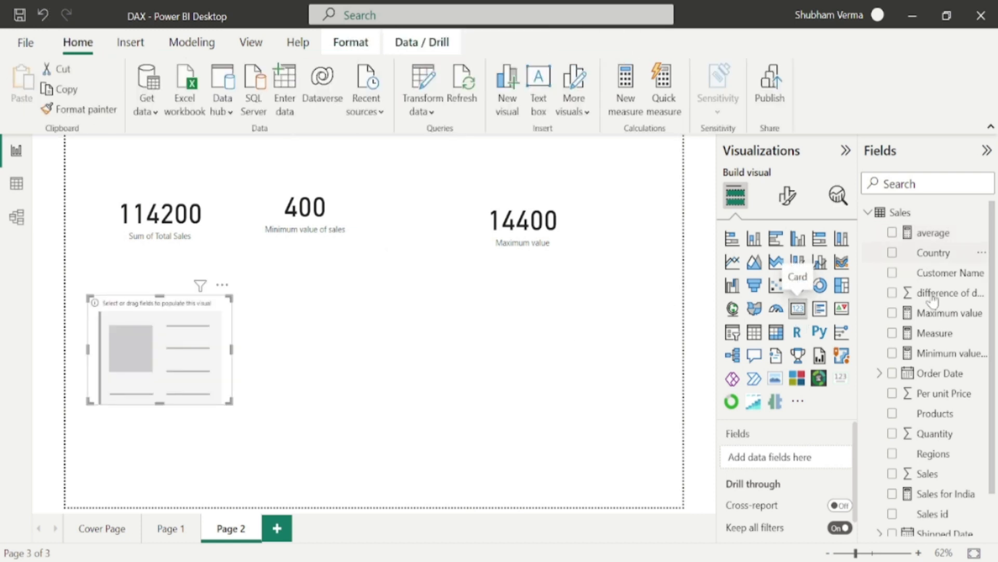
- Show the average measure (5.71K) in the new card below the sum card and resize it
click(893, 233)
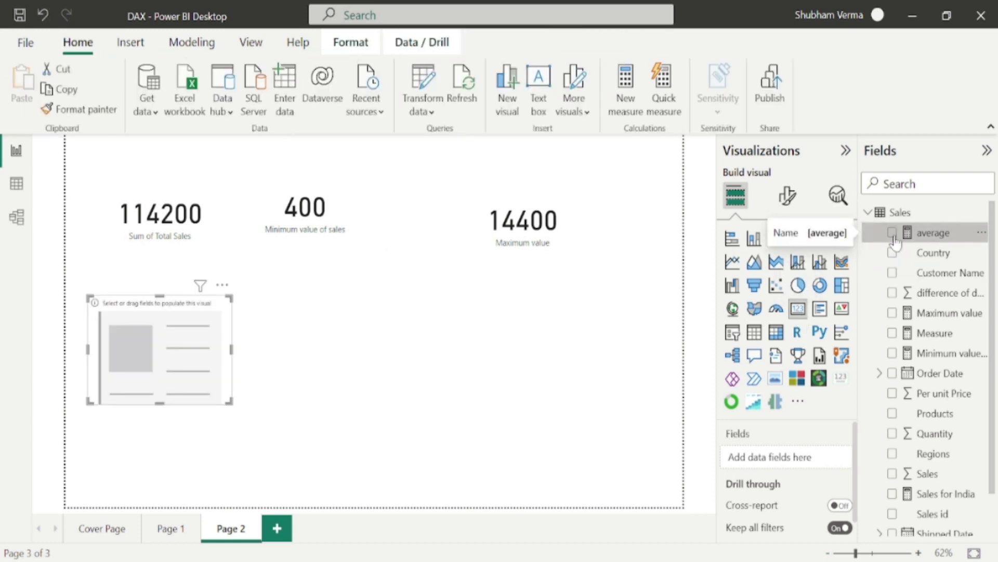
drag(229, 400, 241, 390)
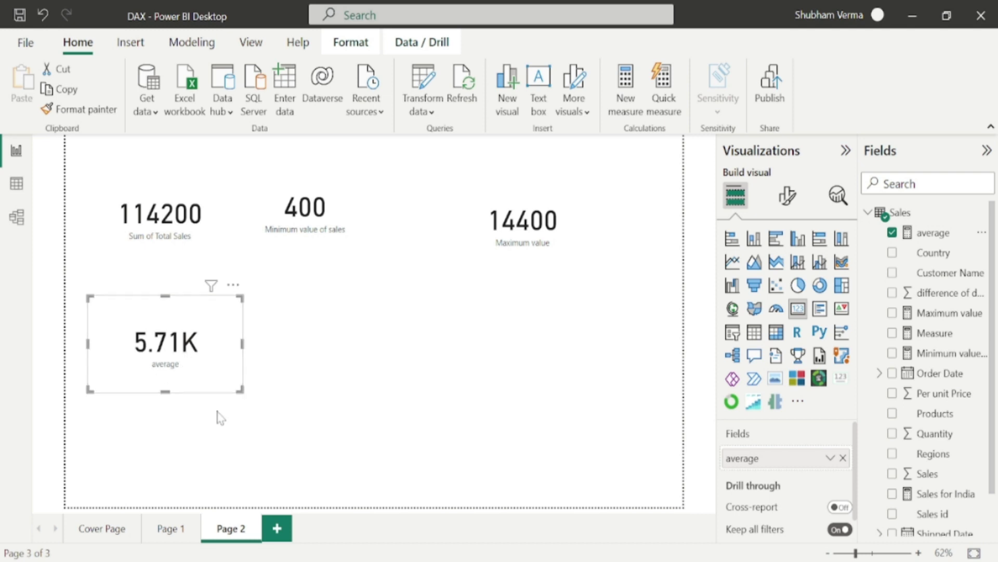
click(177, 532)
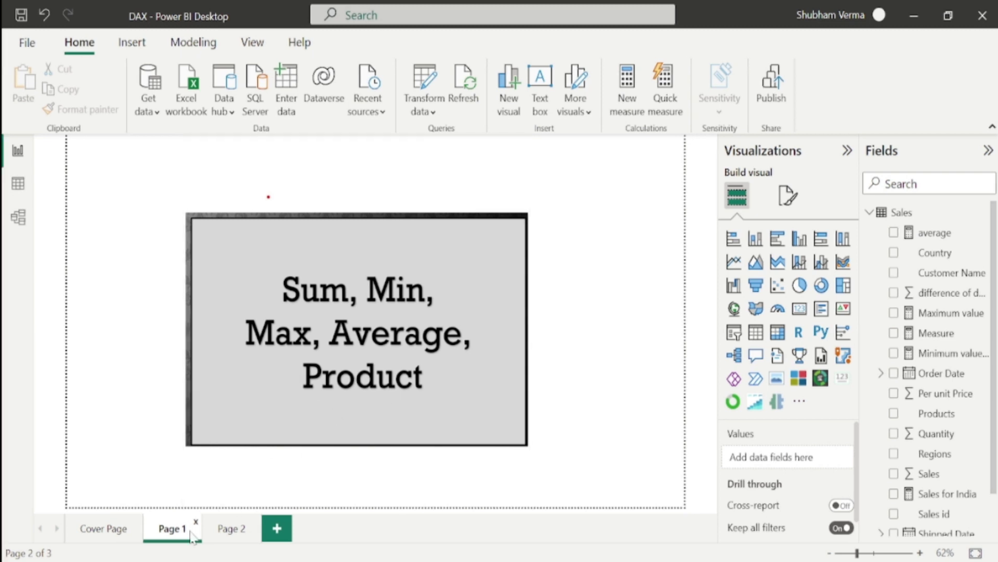
click(229, 528)
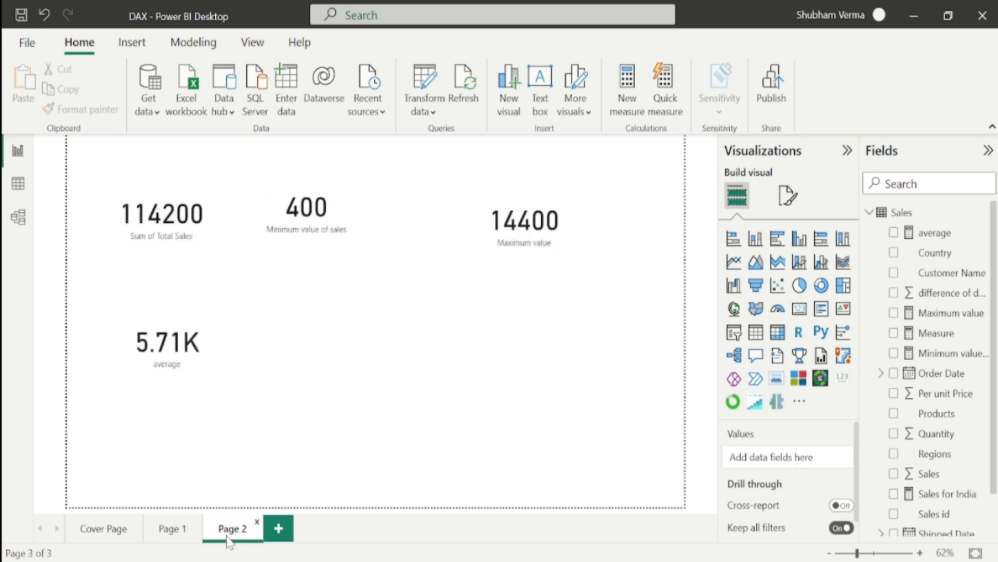
- Enter a new table with a 'values' column holding 2, 4 and 3, and load it
click(287, 107)
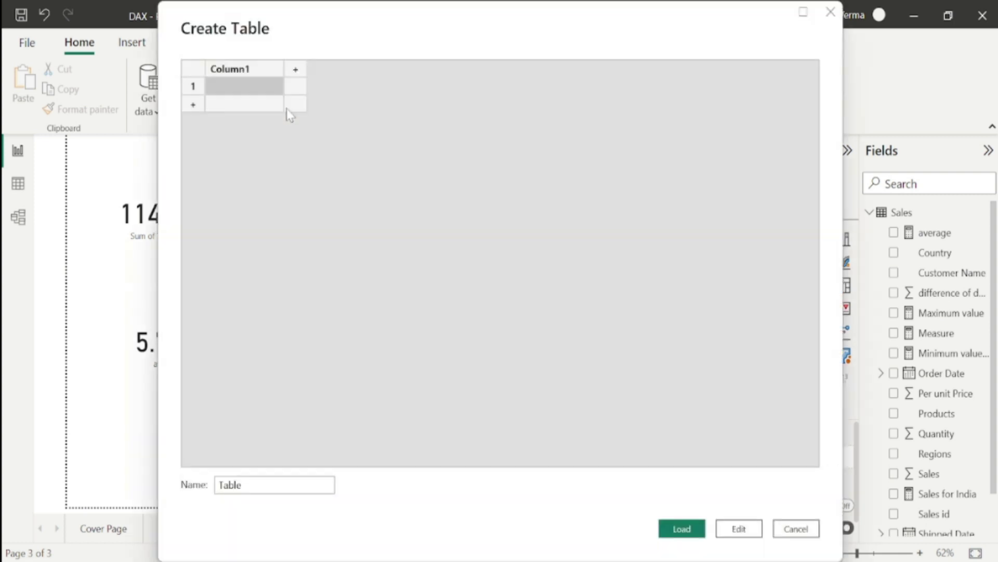
double_click(253, 73)
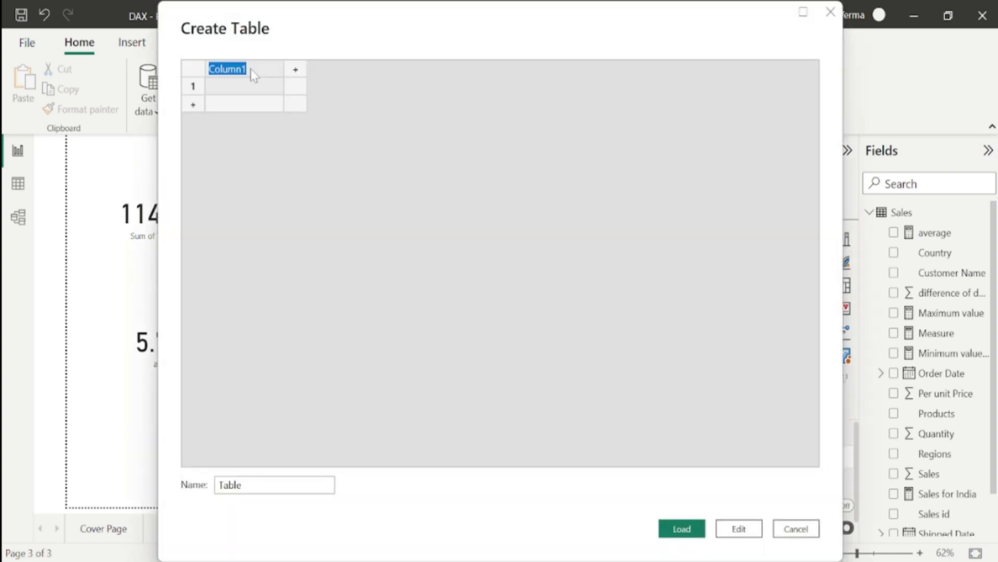
text(values)
click(248, 92)
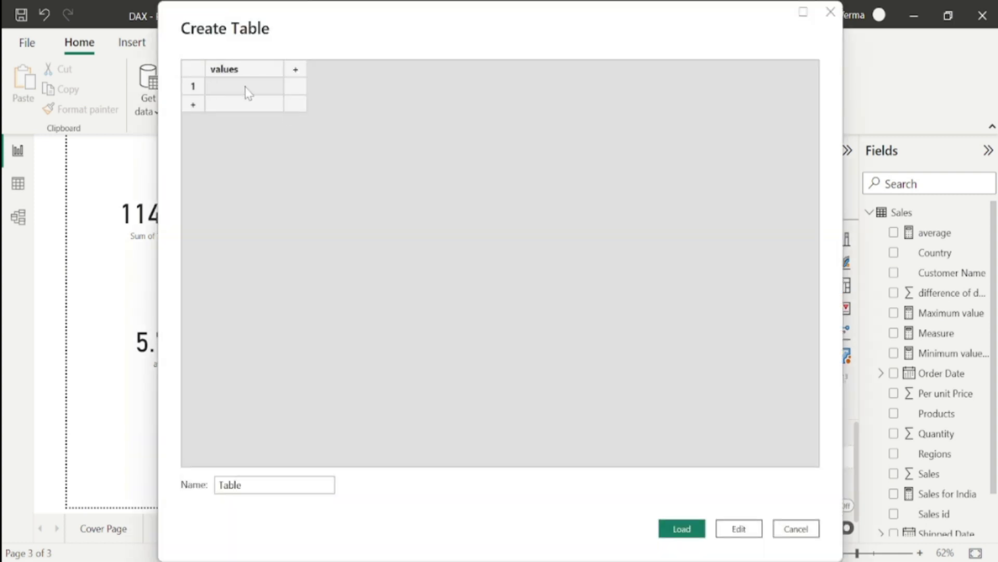
text(2)
key(Return)
text(4)
key(Return)
text(3)
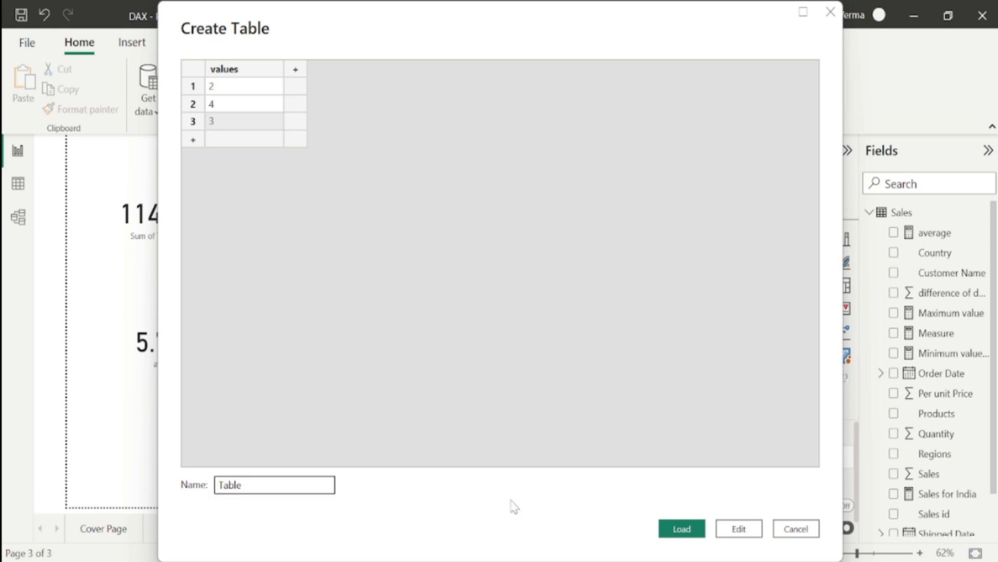
click(682, 529)
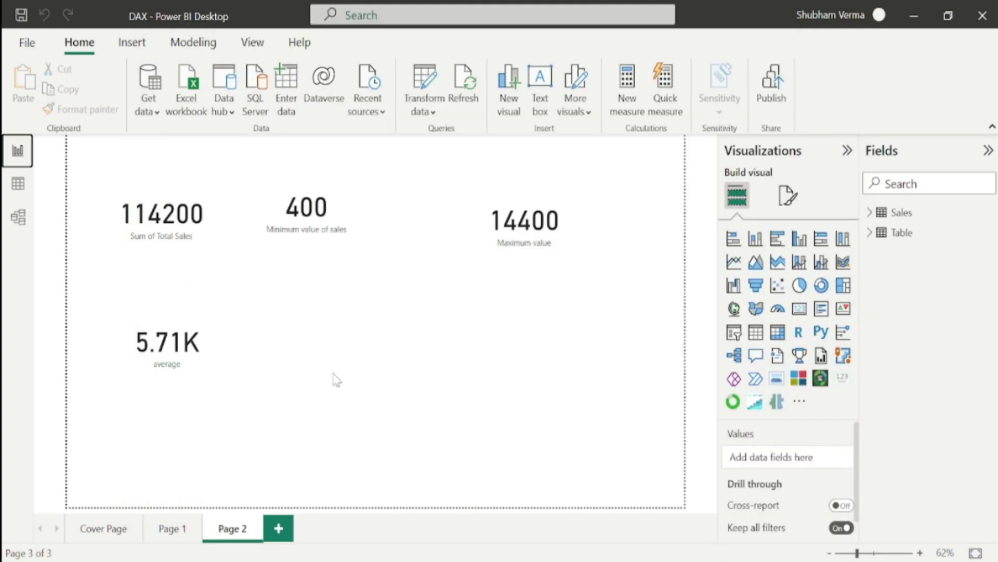
click(925, 238)
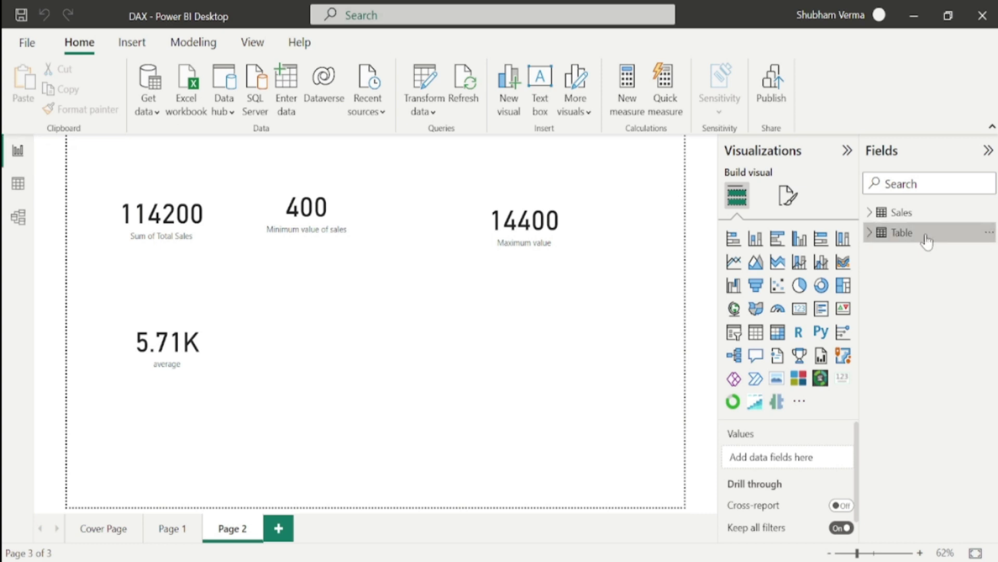
click(19, 185)
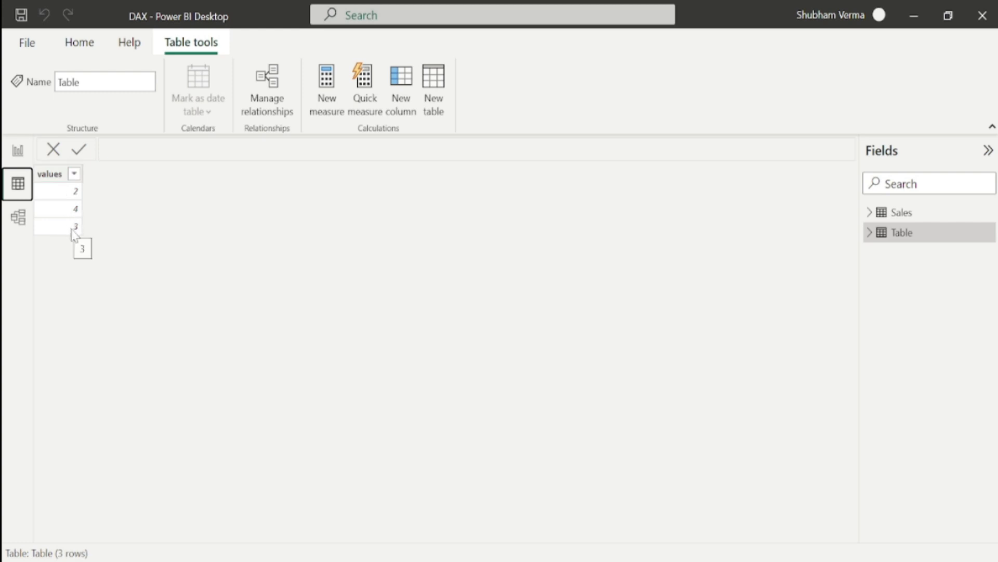
click(19, 156)
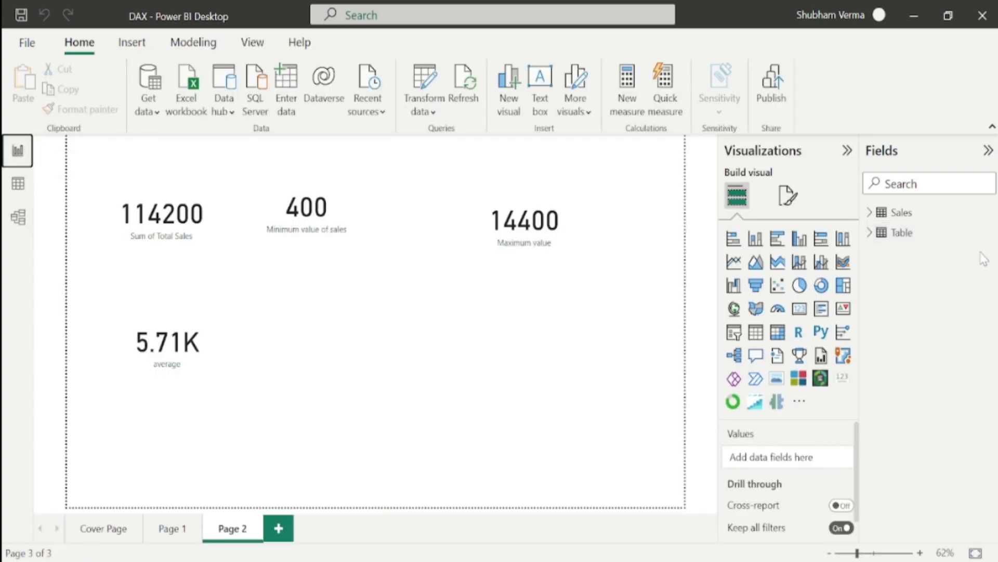
- Create a new measure in Table and name it product
click(989, 233)
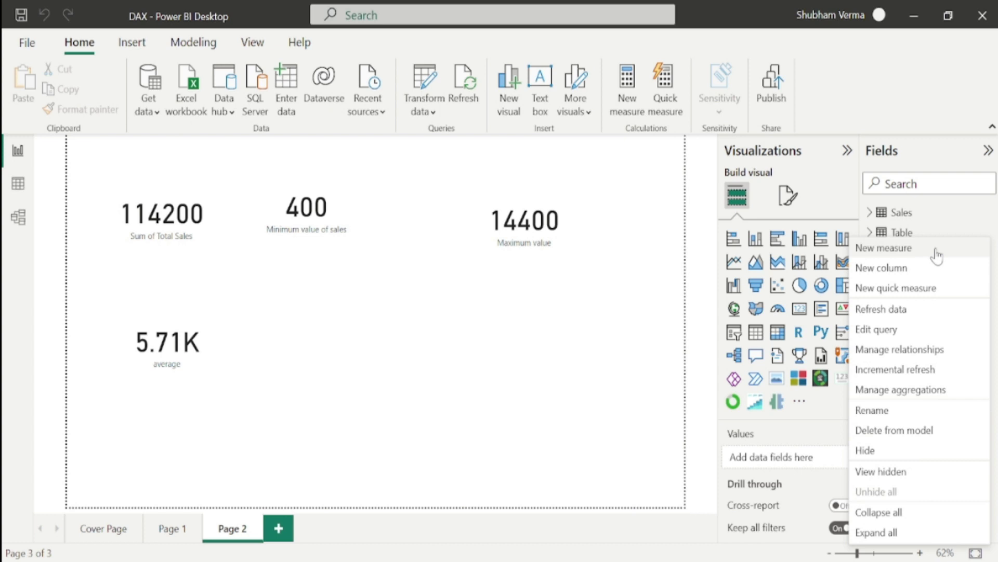
click(937, 255)
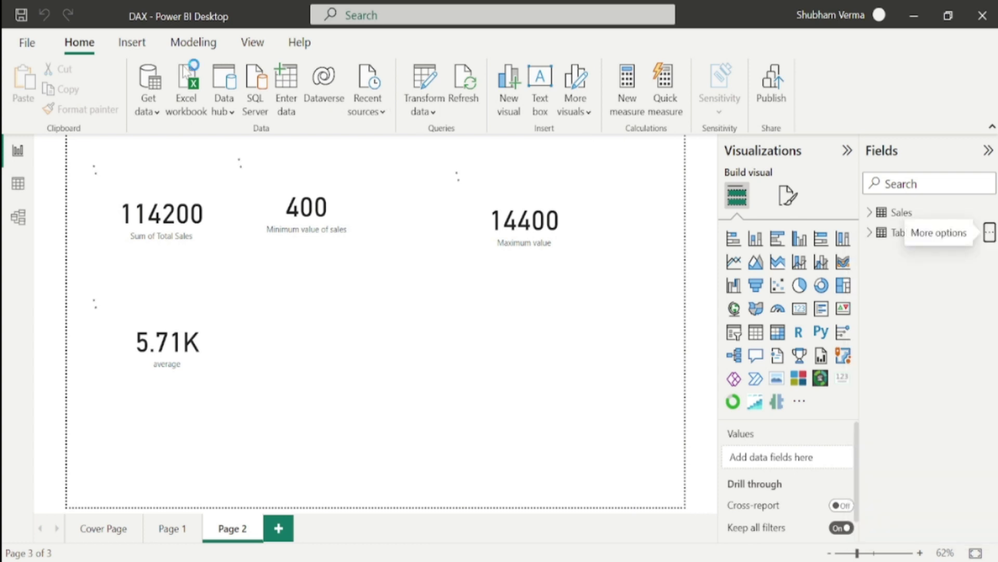
click(163, 155)
key(BackSpace)
key(BackSpace)
key(BackSpace)
key(BackSpace)
key(BackSpace)
key(BackSpace)
key(BackSpace)
key(BackSpace)
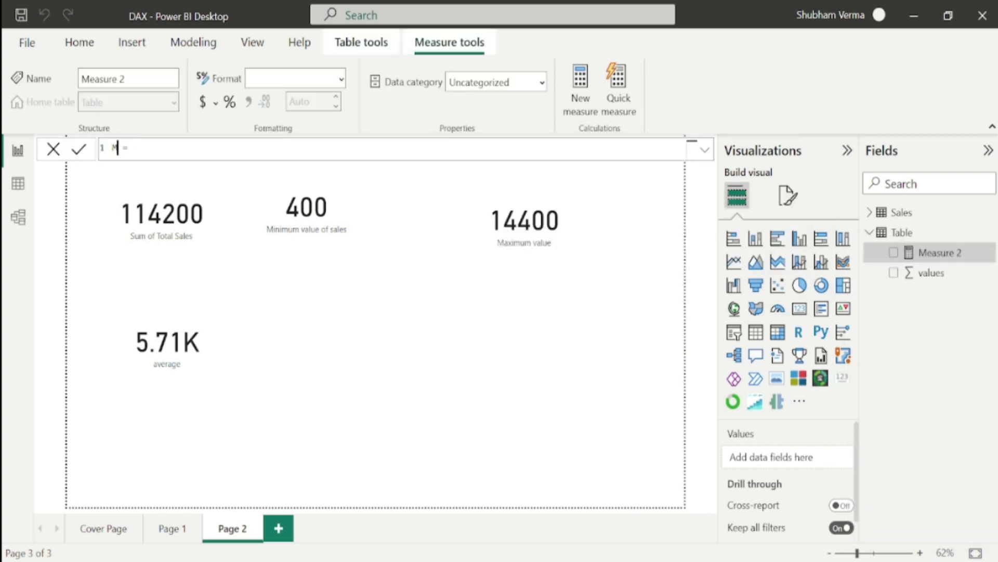
text(product)
- Define it as PRODUCT('Table'[values]) and show it in a new card reading 24.00
key(End)
text(pro)
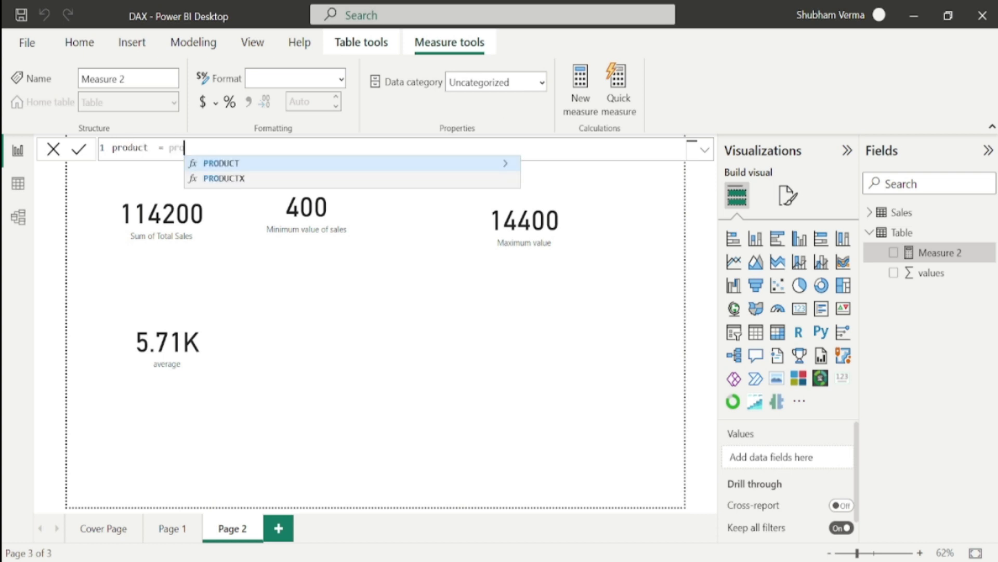
key(Tab)
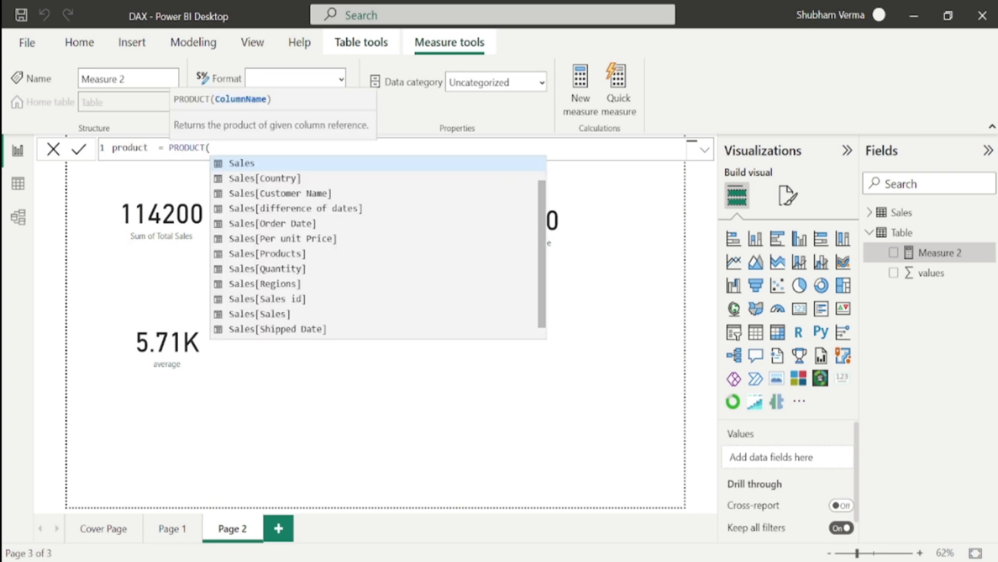
text(val)
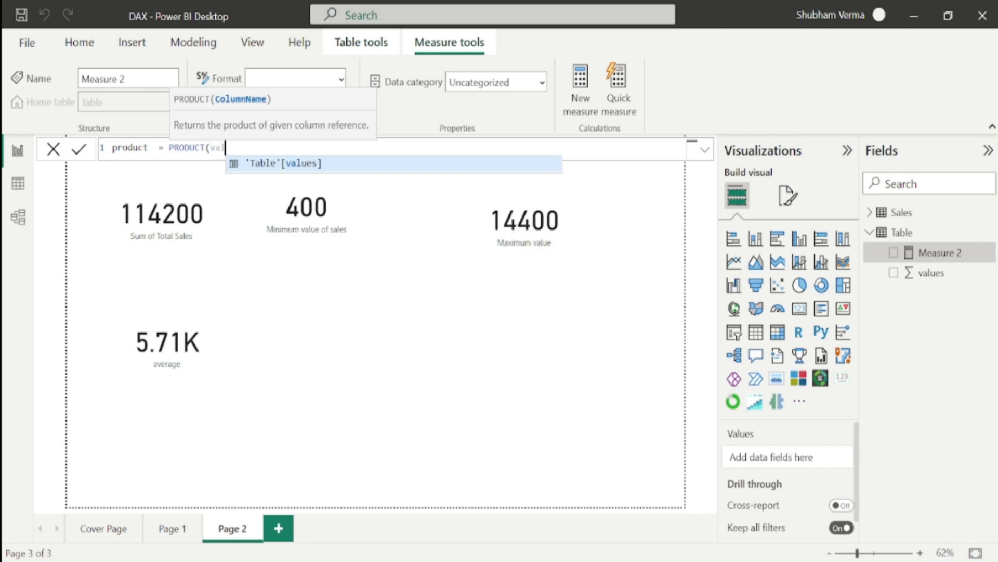
key(Tab)
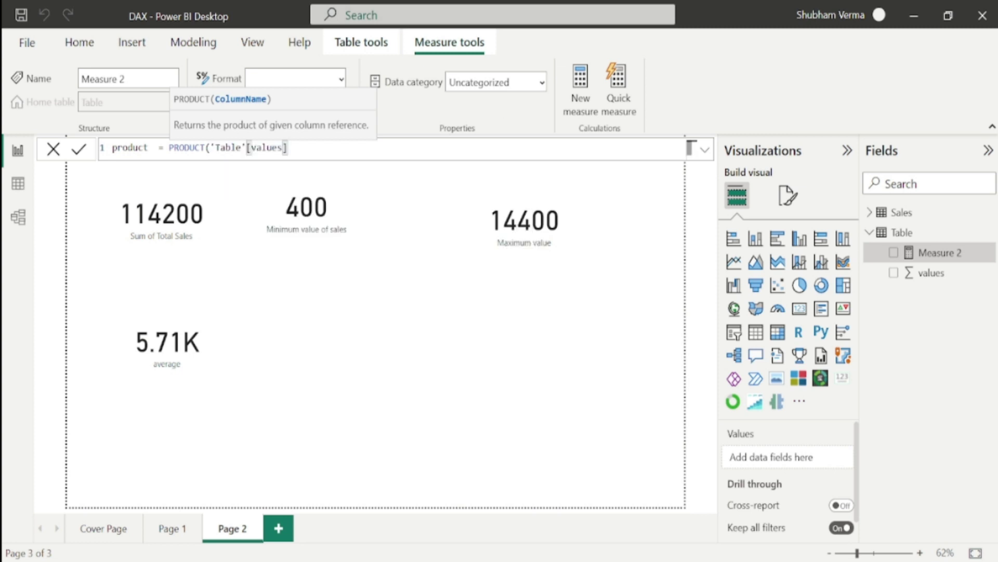
text())
key(Return)
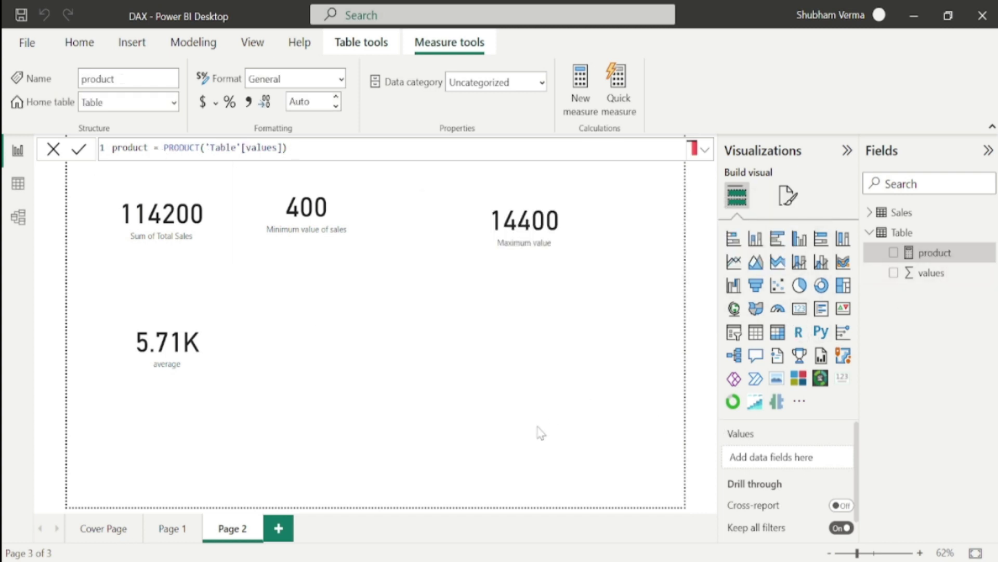
click(799, 308)
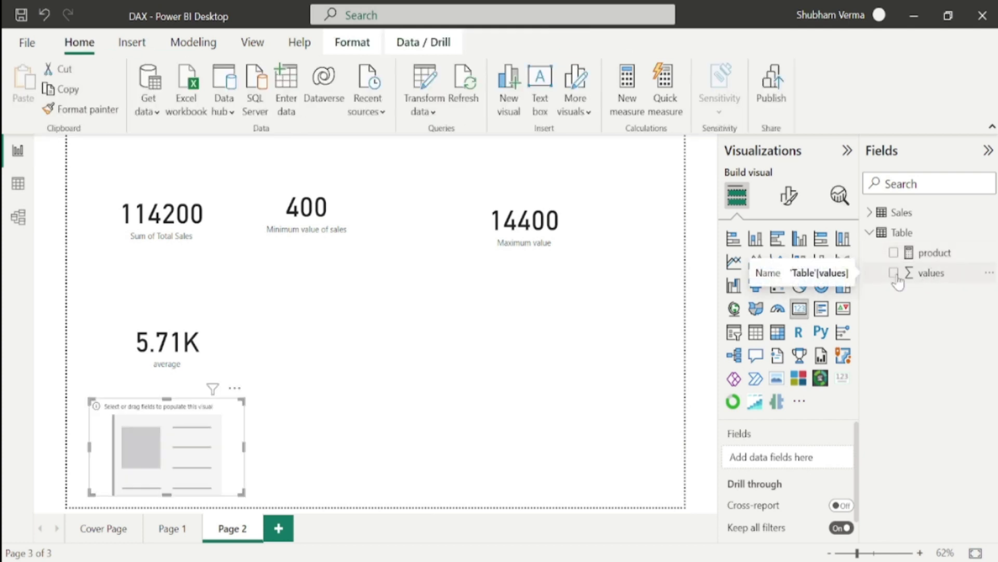
click(893, 253)
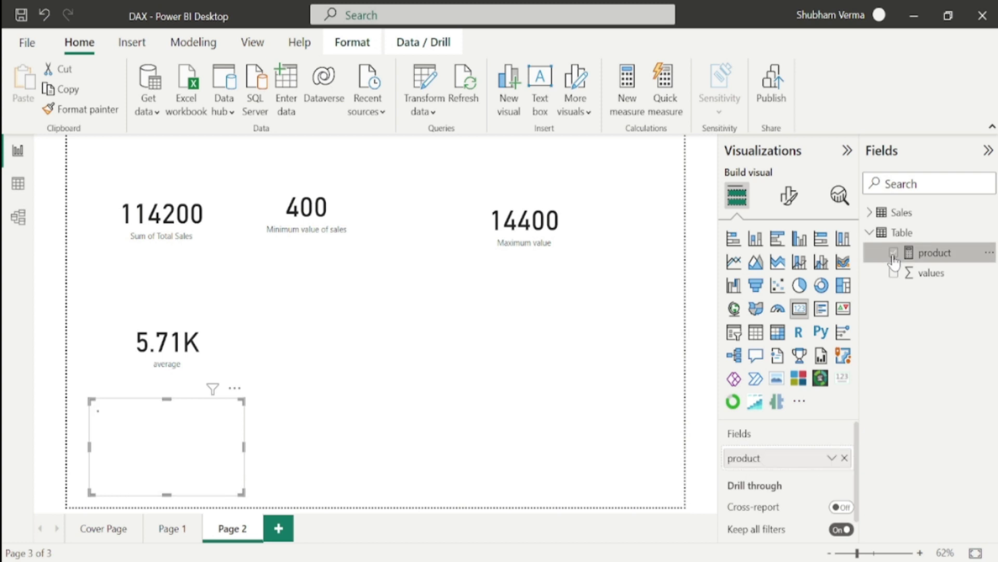